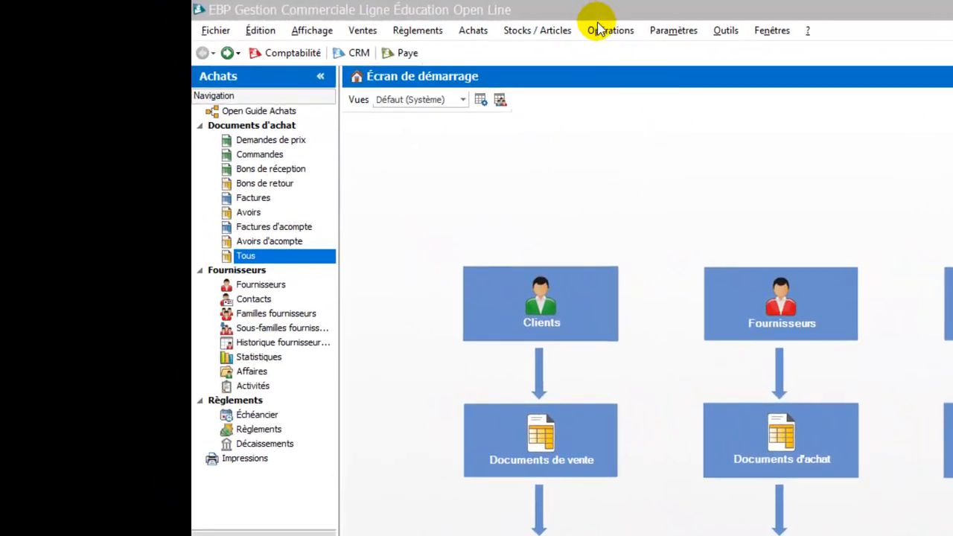
Step: Start the supplier replenishment assistant (Réappro. fournisseur) for purchase documents and restrict the supplier range to FR000016, BISCUITERIE DE PONT L'ABBÉ
left_click(598, 28)
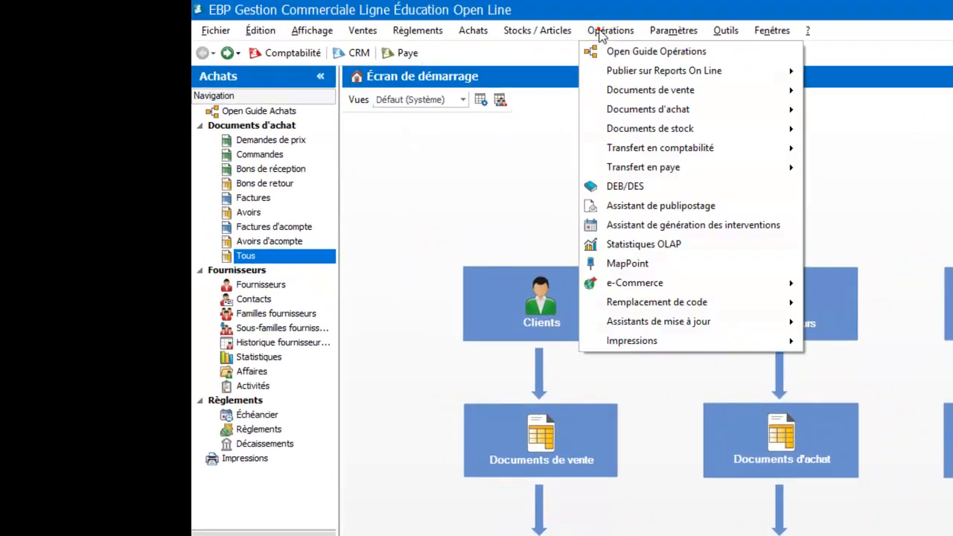
mouse_move(646, 112)
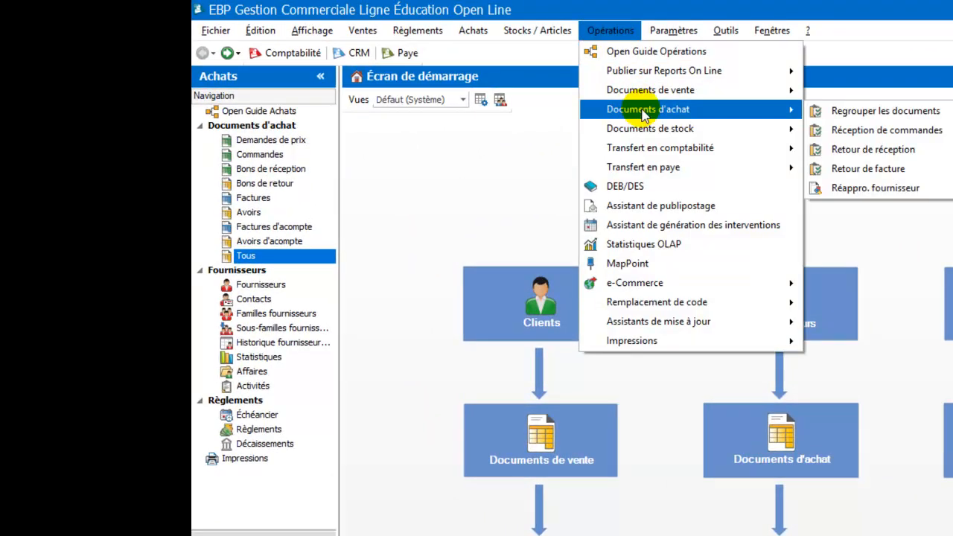
left_click(910, 191)
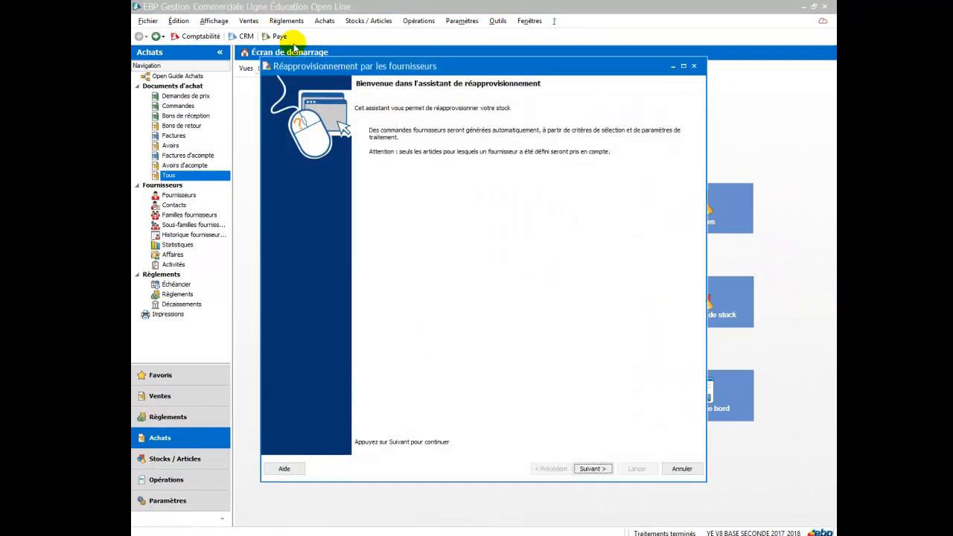
left_click(592, 469)
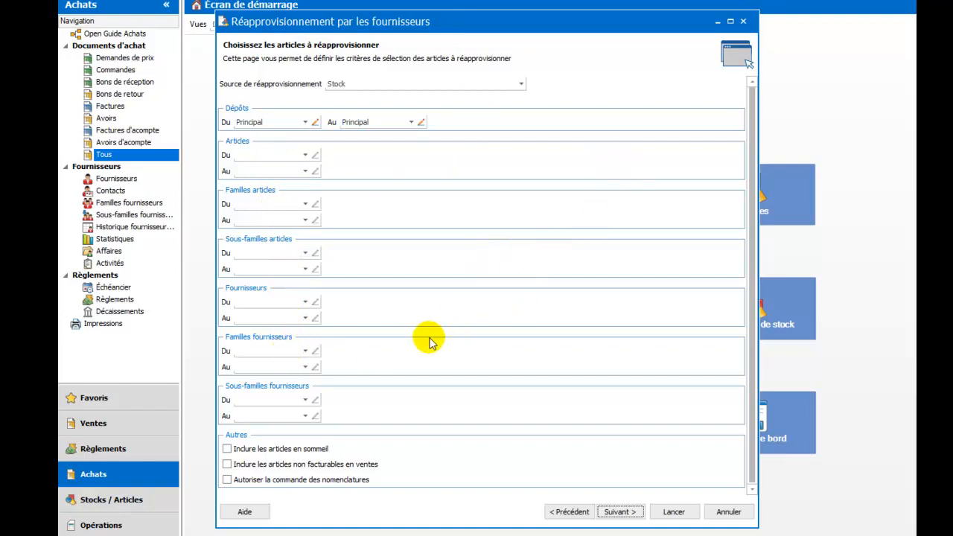
left_click(306, 303)
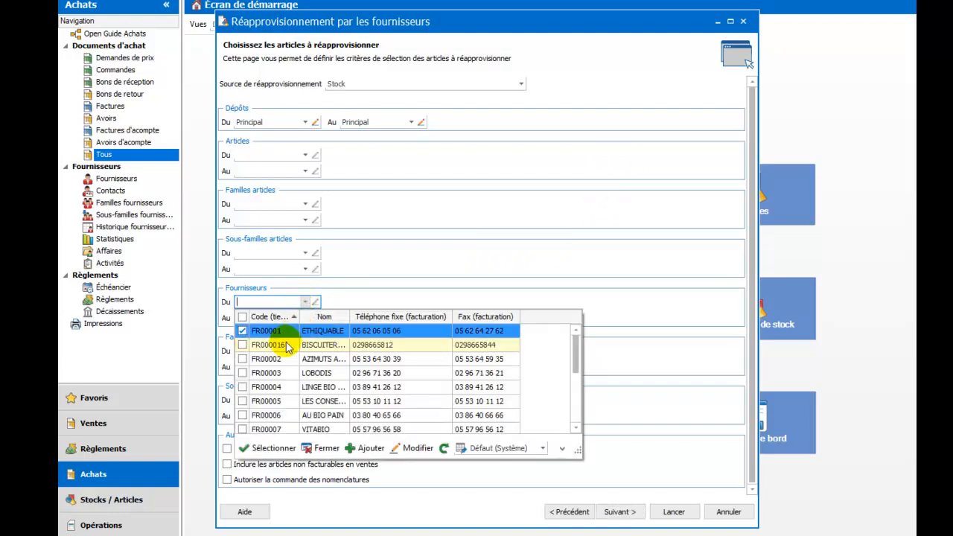
left_click(287, 346)
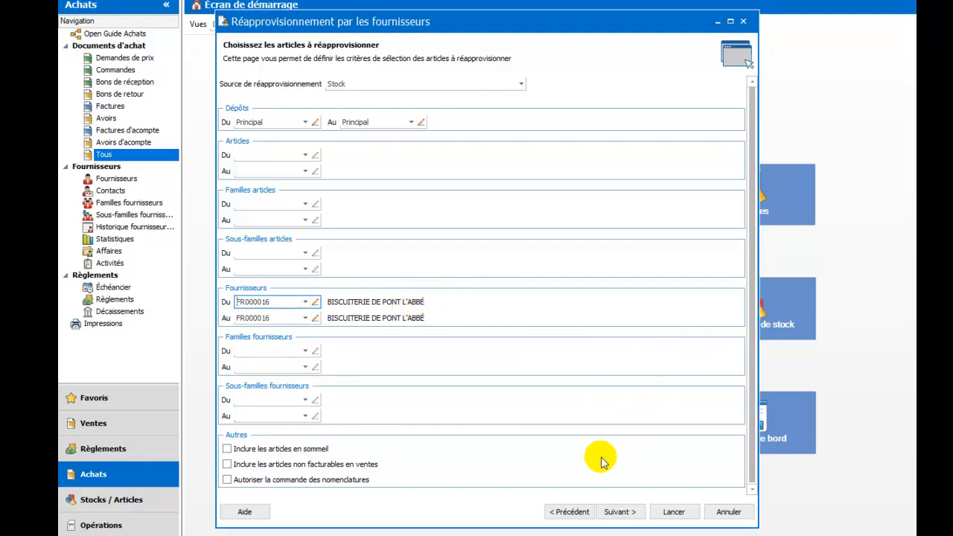
Step: In the assistant's processing parameters, set the quantity to reach to Stock maximum and the purchase delivery address to Au dépôt
left_click(616, 512)
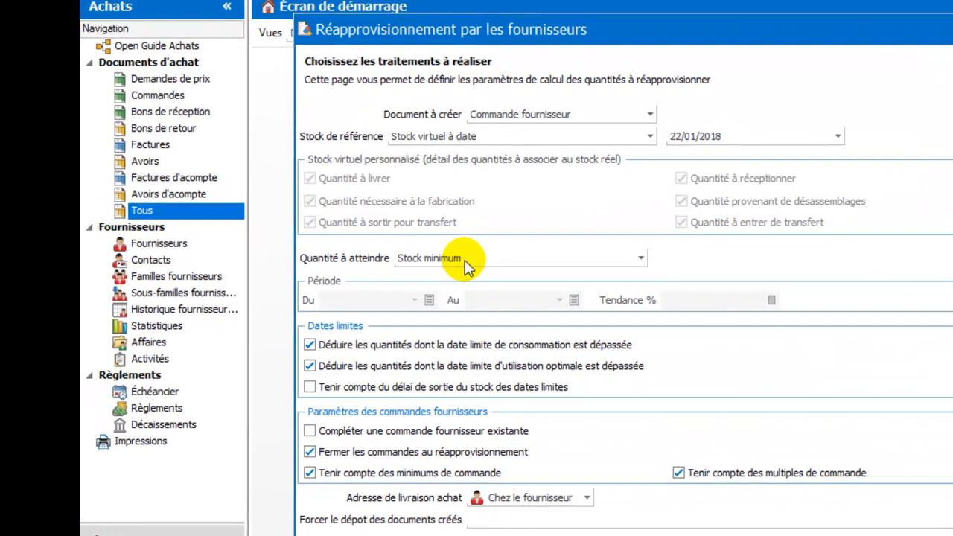
left_click(640, 258)
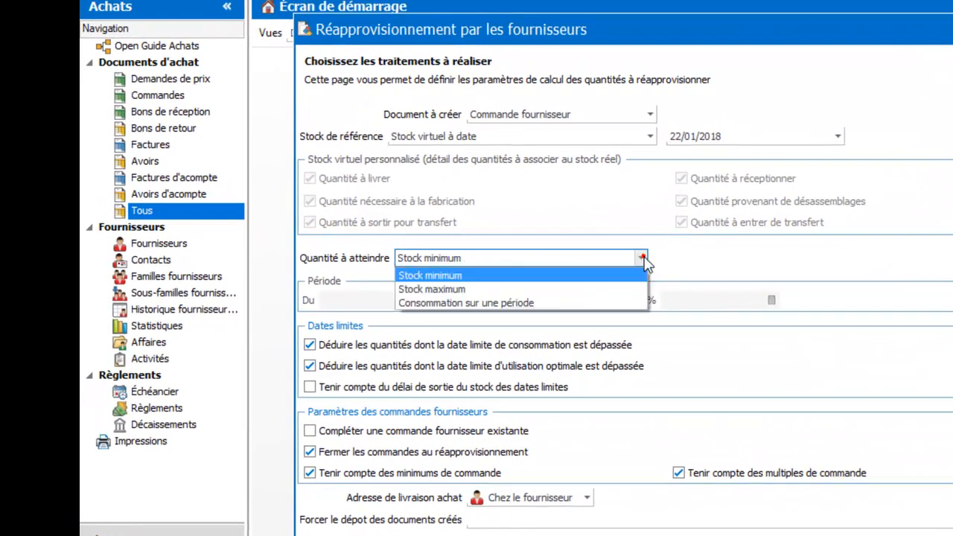
left_click(470, 289)
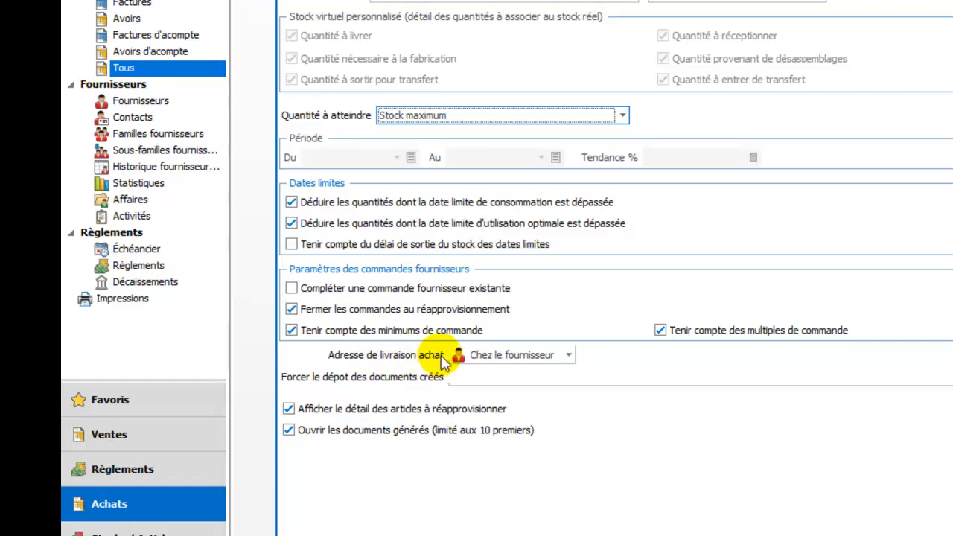
left_click(570, 356)
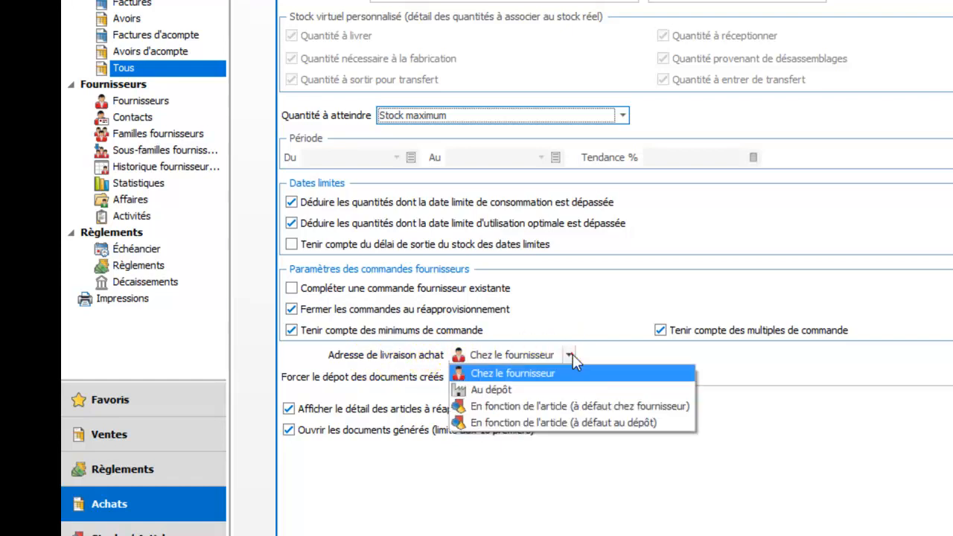
left_click(491, 389)
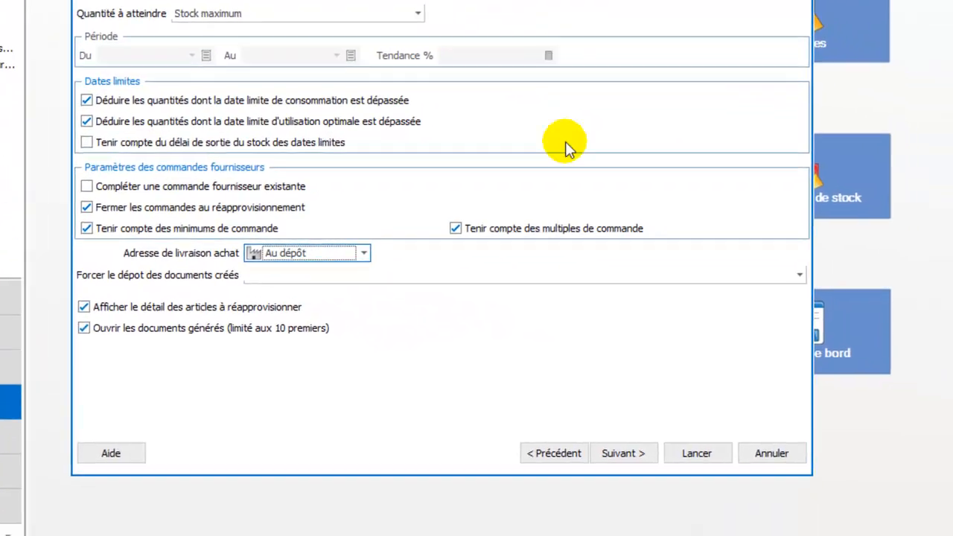
Step: Review the proposed replenishment quantities and the parameter summary, and close the assistant without launching it
left_click(597, 443)
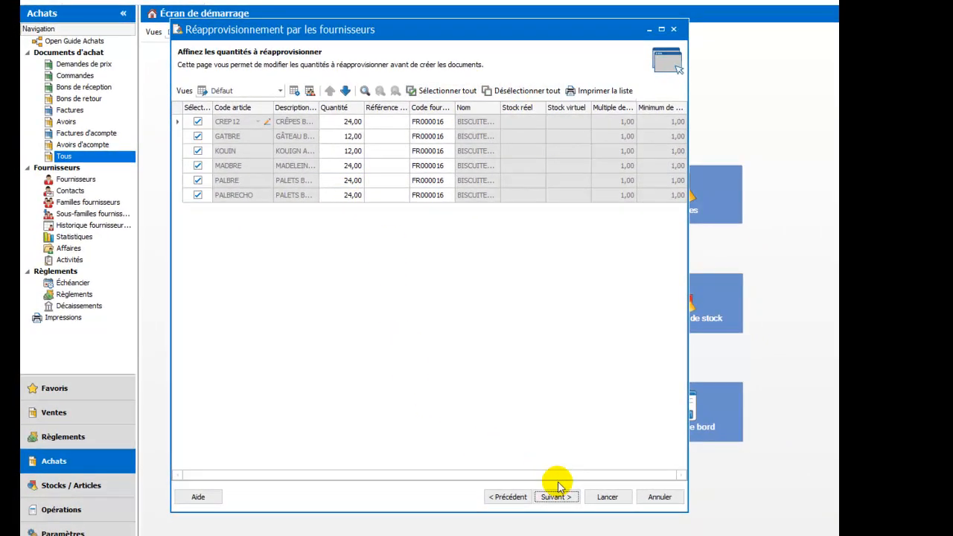
left_click(557, 497)
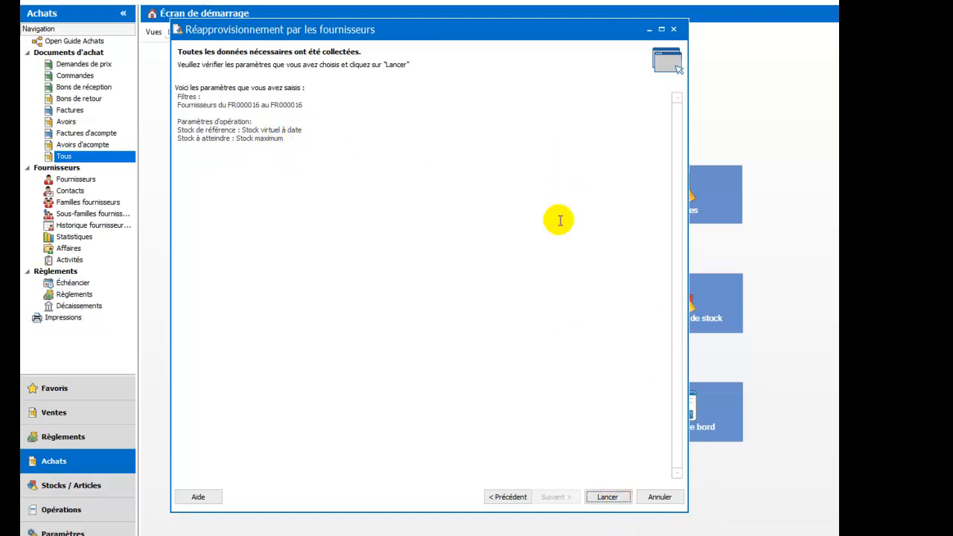
left_click(661, 497)
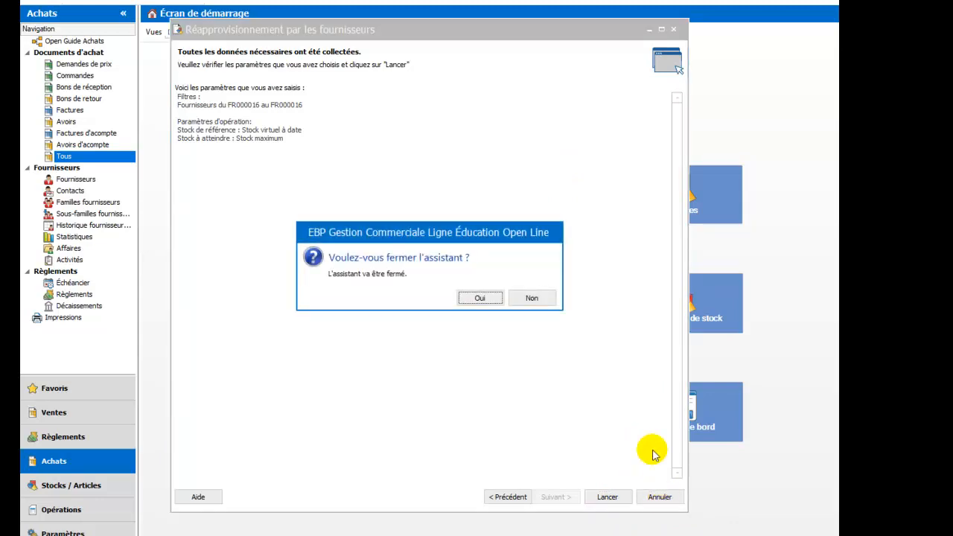
left_click(468, 298)
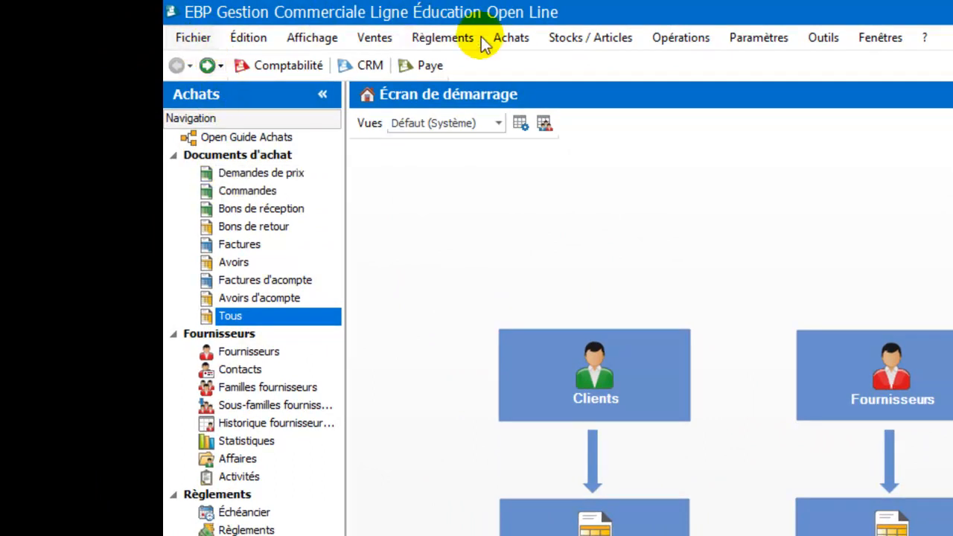
left_click(522, 41)
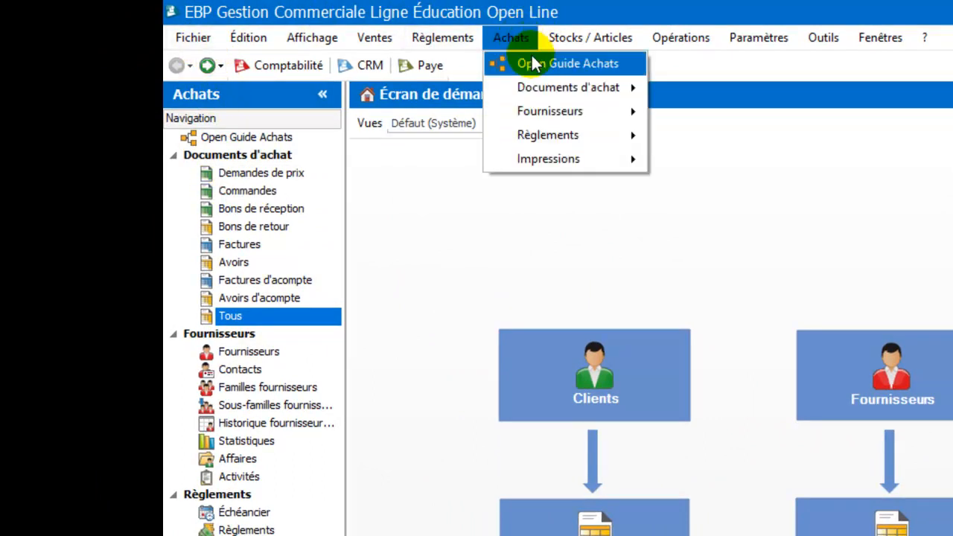
mouse_move(559, 84)
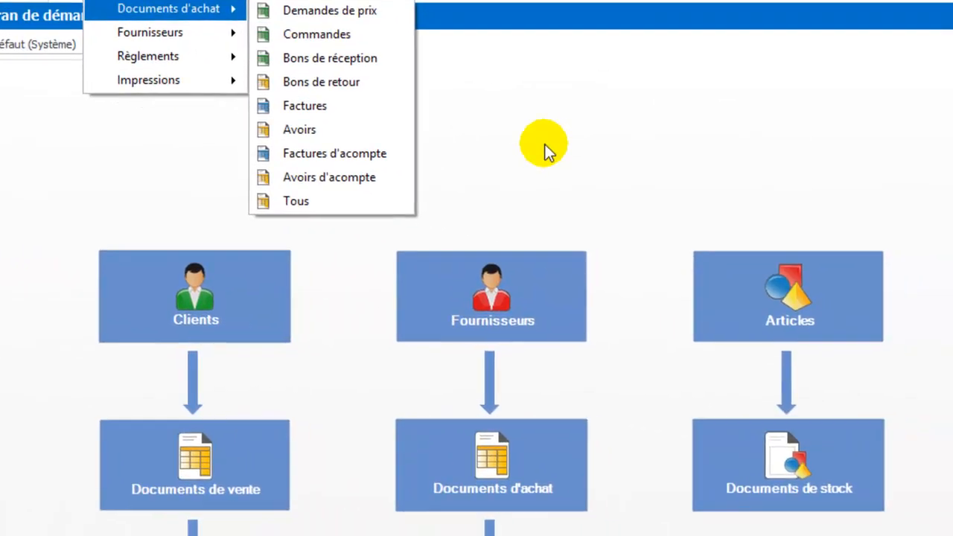
left_click(544, 149)
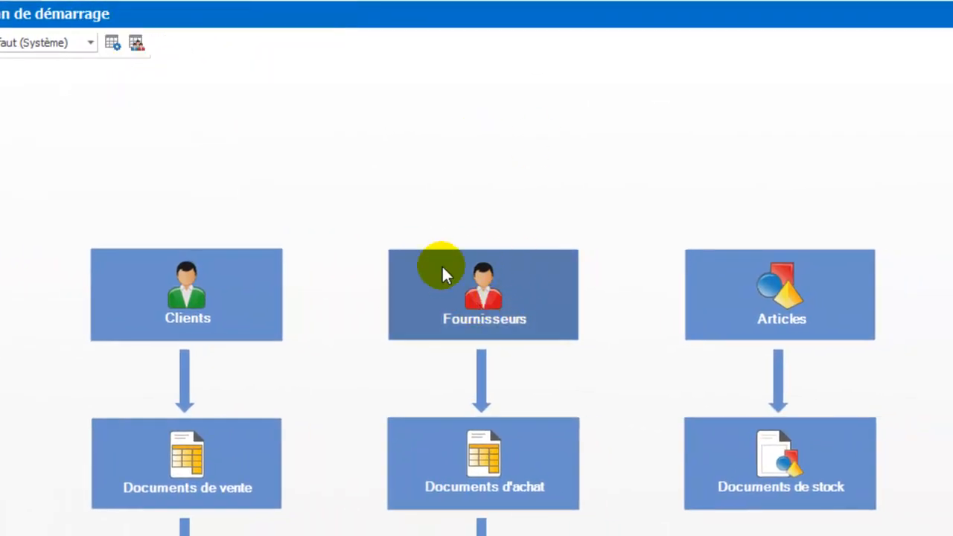
Step: Create a new supplier order (Commande) from the list of purchase documents
left_click(469, 457)
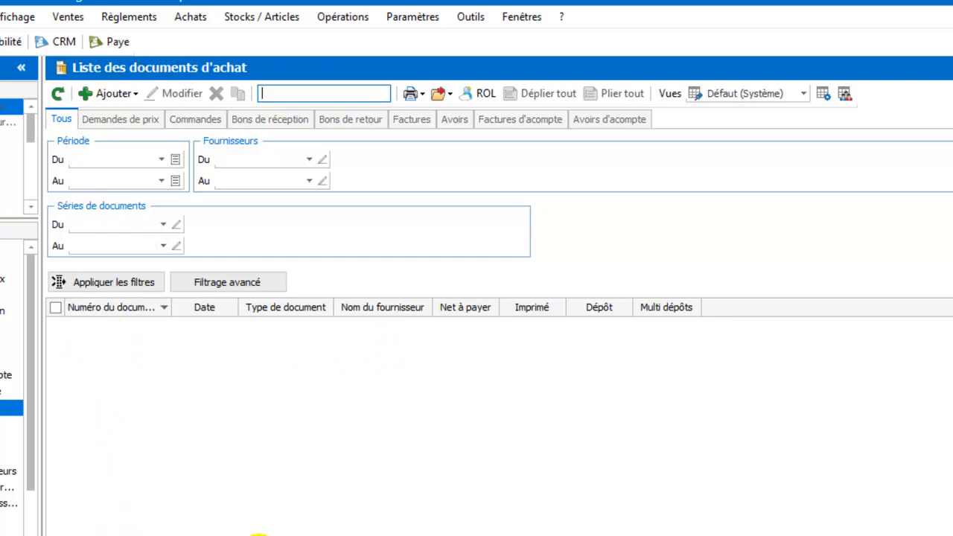
left_click(109, 95)
left_click(117, 135)
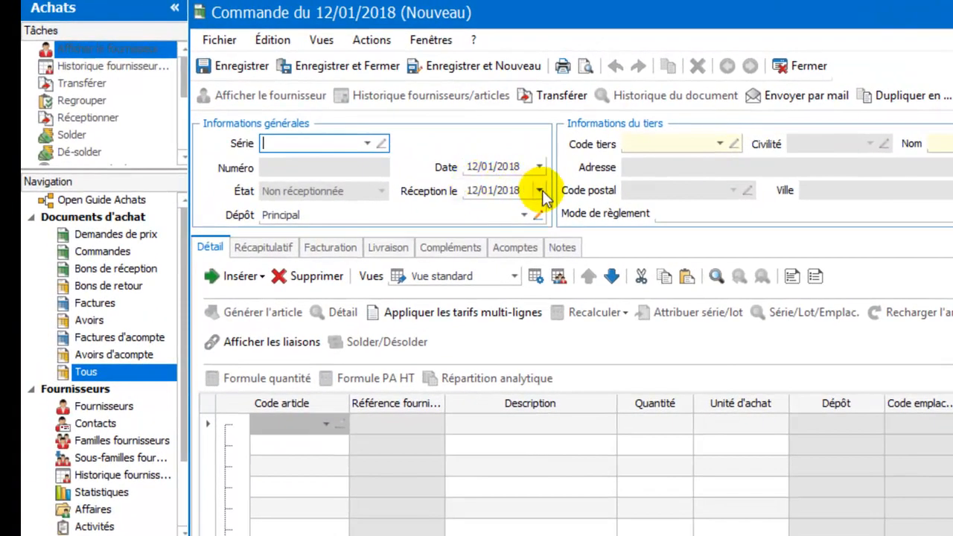
Step: Set the order's reception date to 19/01/2018 and its supplier to FR000016, BISCUITERIE DE PONT L'ABBÉ
left_click(540, 191)
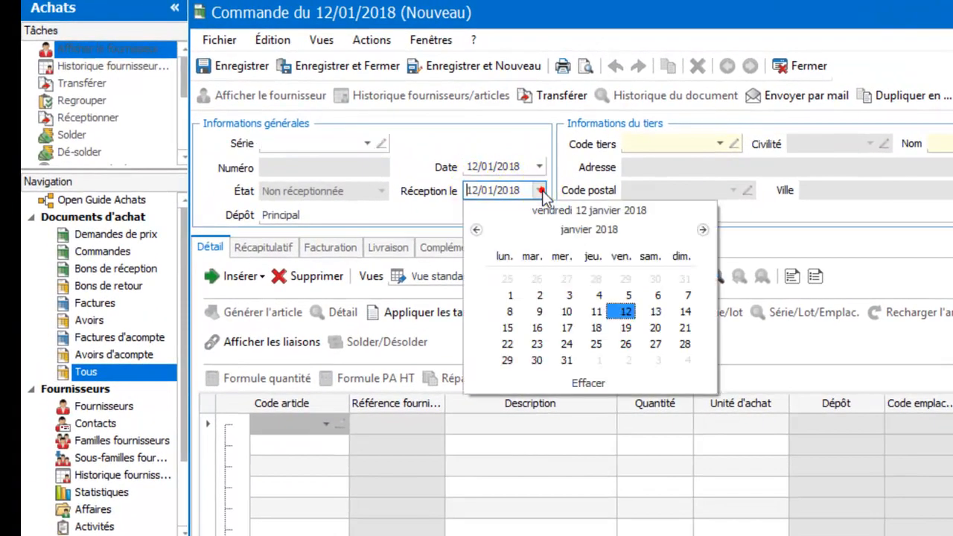
left_click(625, 328)
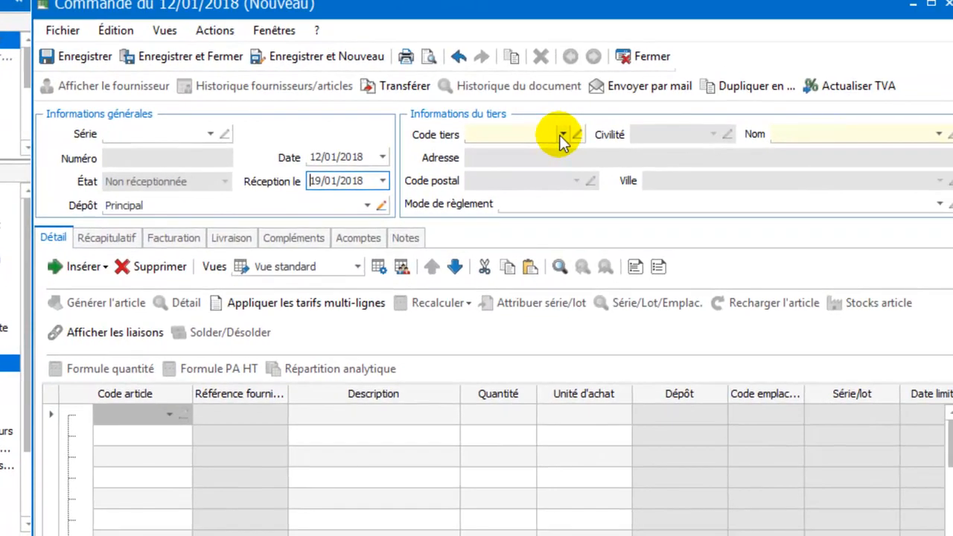
left_click(562, 135)
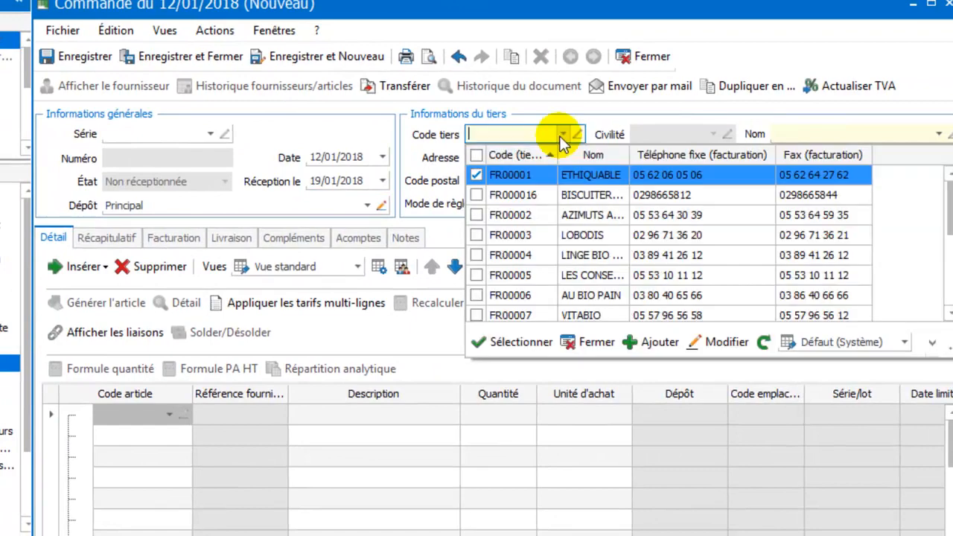
left_click(612, 197)
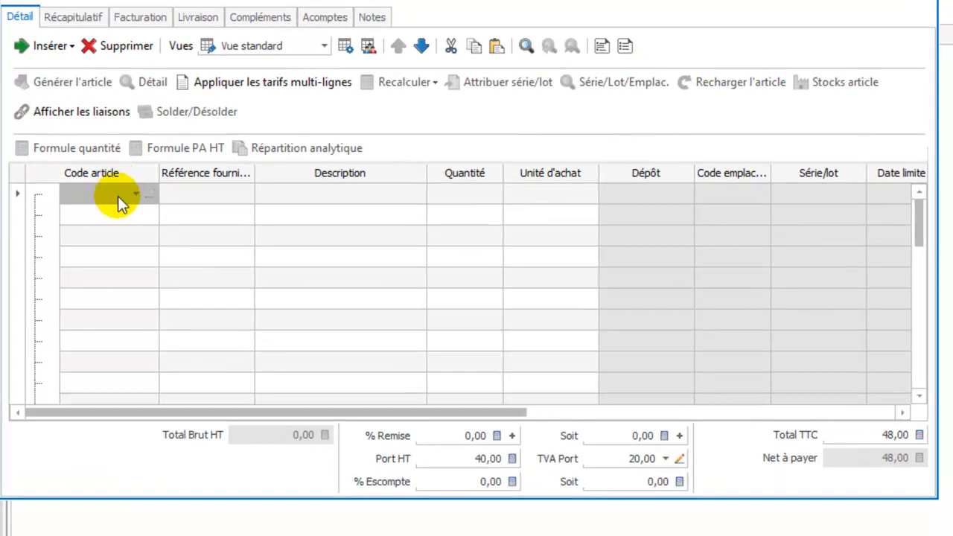
Step: Add article PALBRE (PALETS BRETONS 100G) to the first order line by filtering the article codes on "pal"
left_click(136, 194)
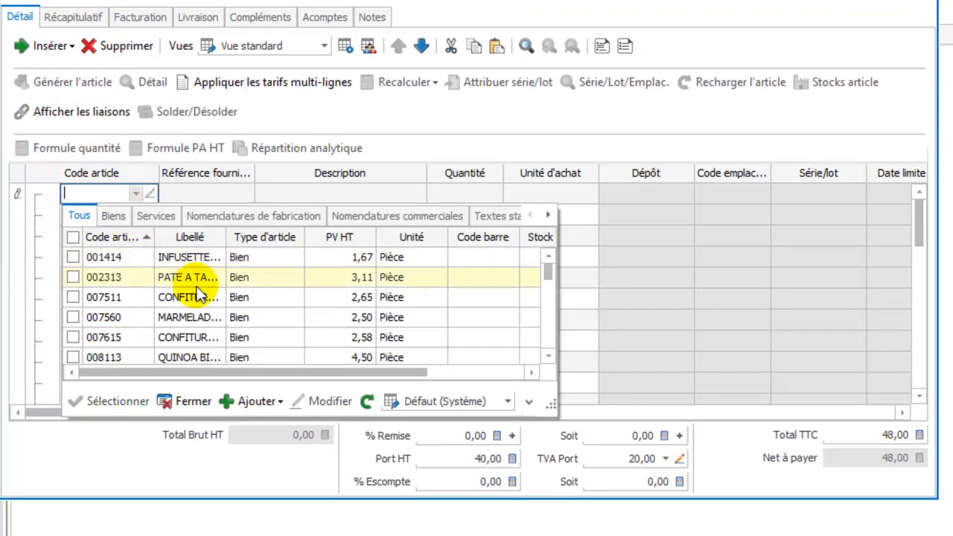
scroll(209, 283, "down", 3)
scroll(215, 296, "down", 2)
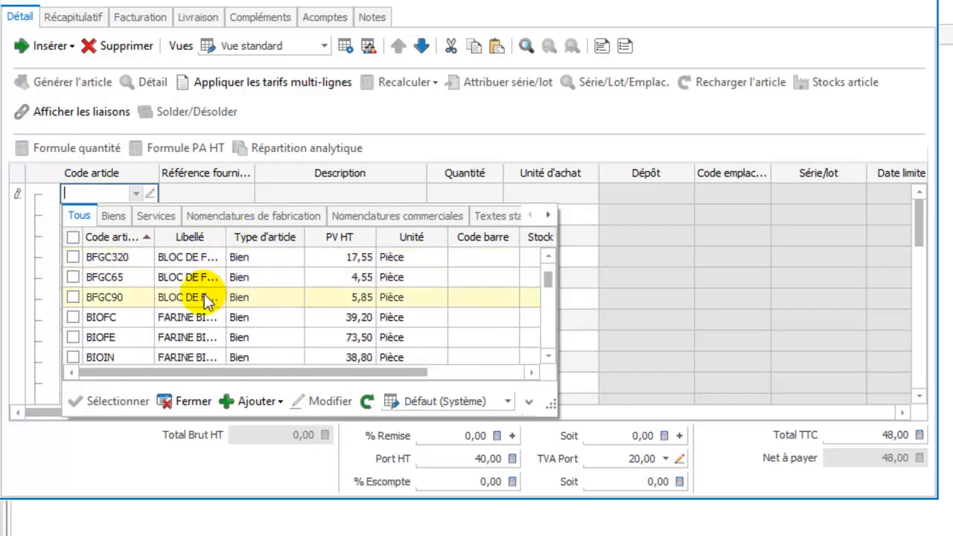
scroll(213, 277, "down", 2)
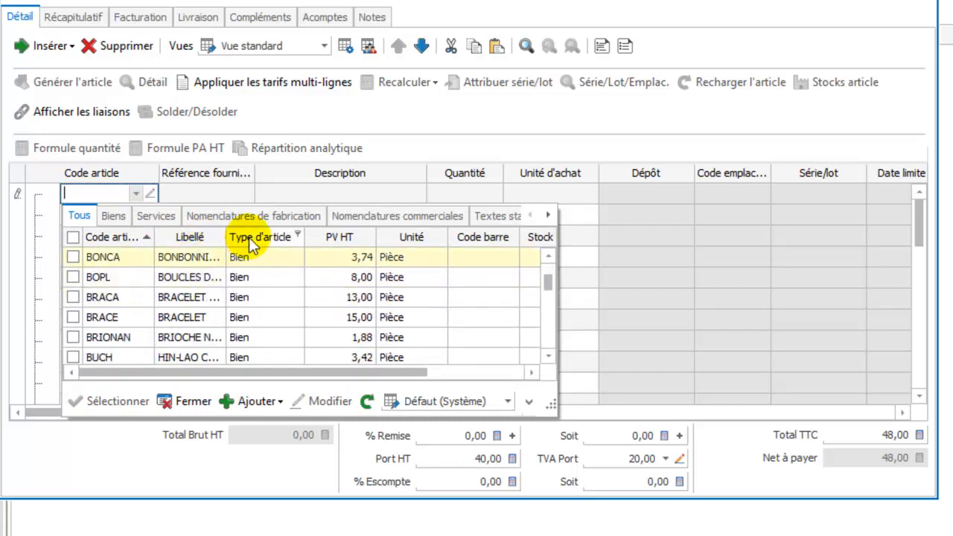
scroll(223, 317, "up", 4)
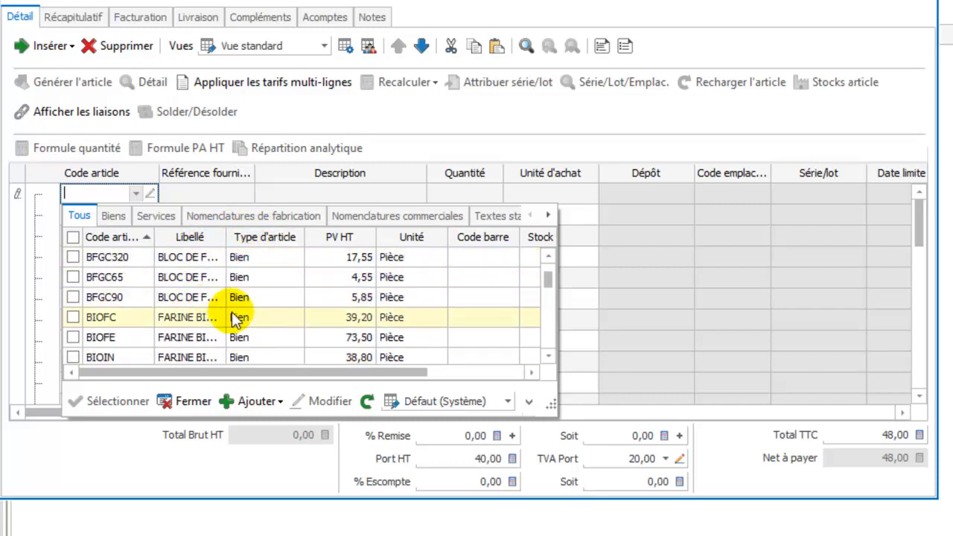
scroll(268, 290, "up", 1)
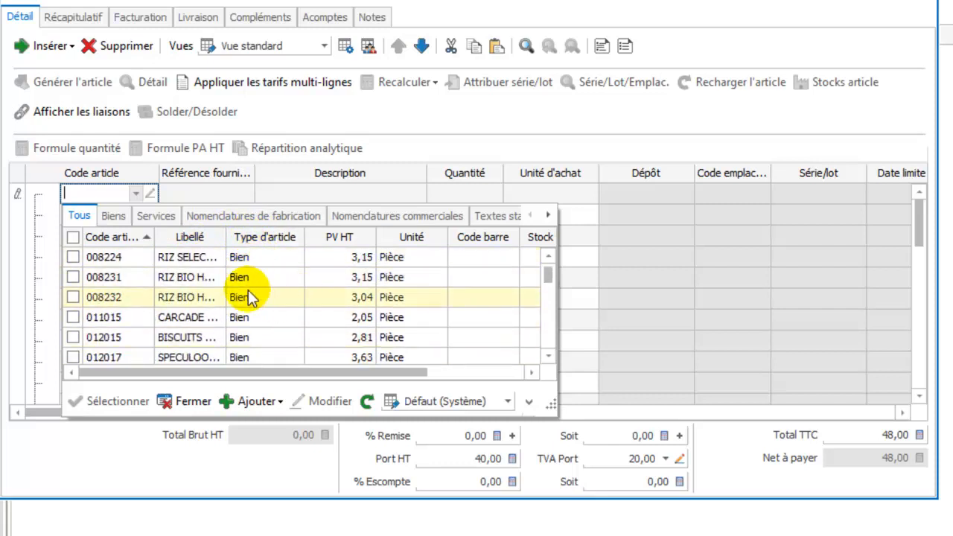
left_click(90, 192)
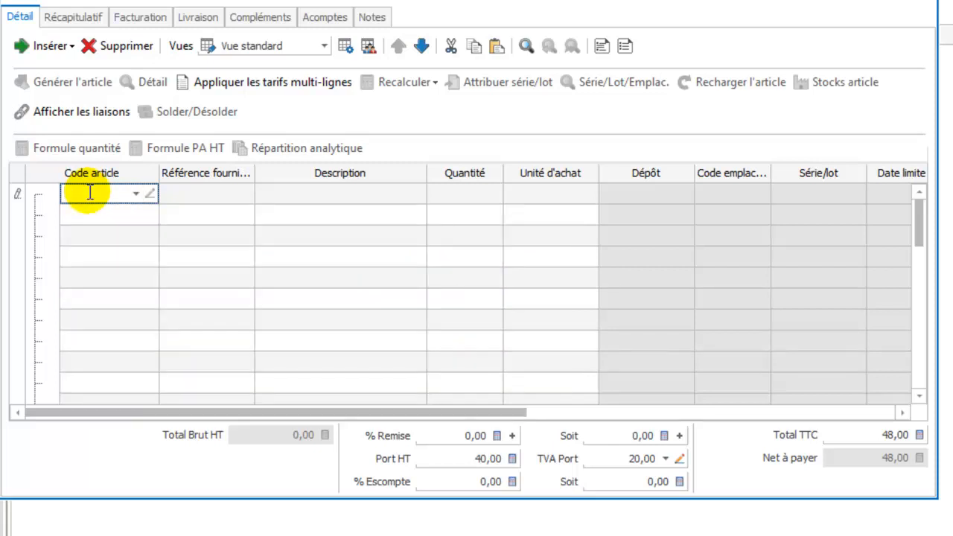
type("pal")
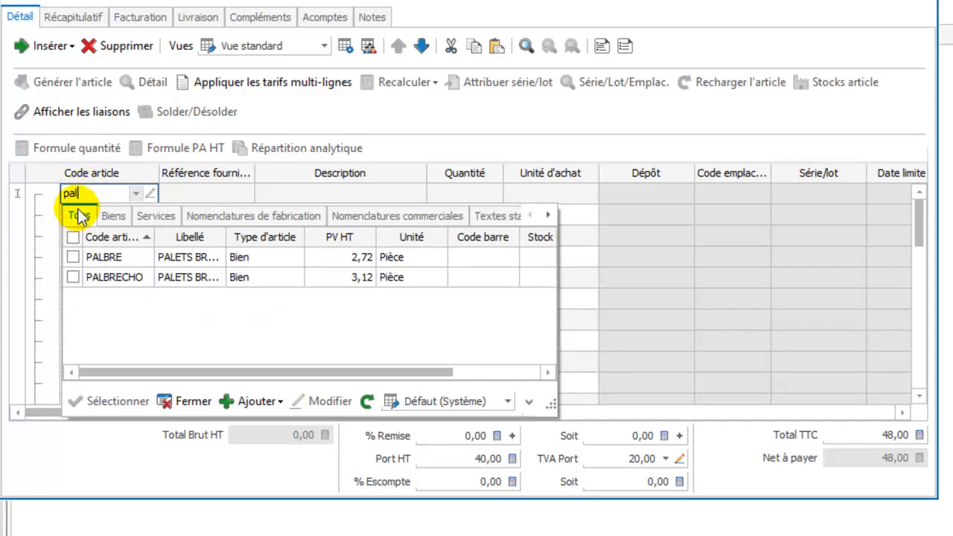
double_click(108, 261)
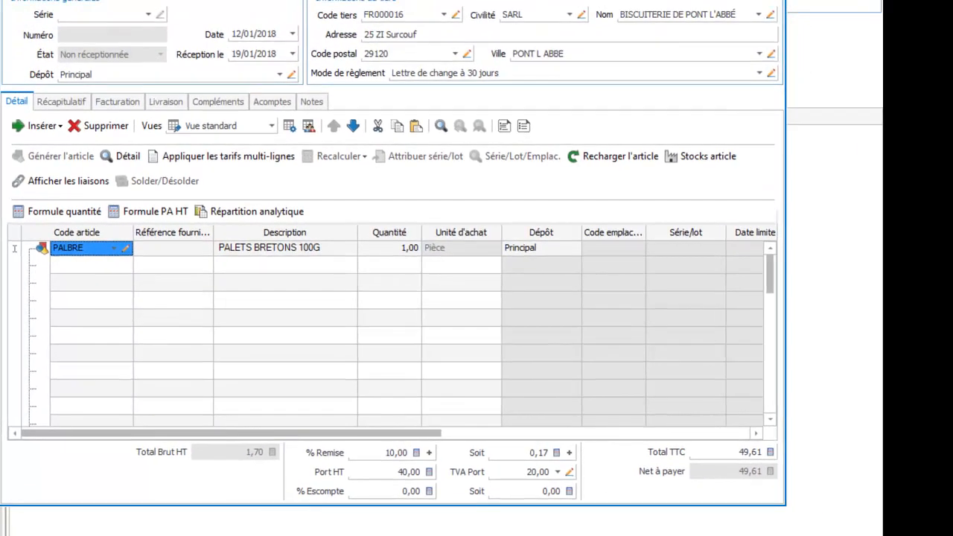
Step: Maximize the order window and set the quantity of PALETS BRETONS 100G to 24
double_click(287, 1)
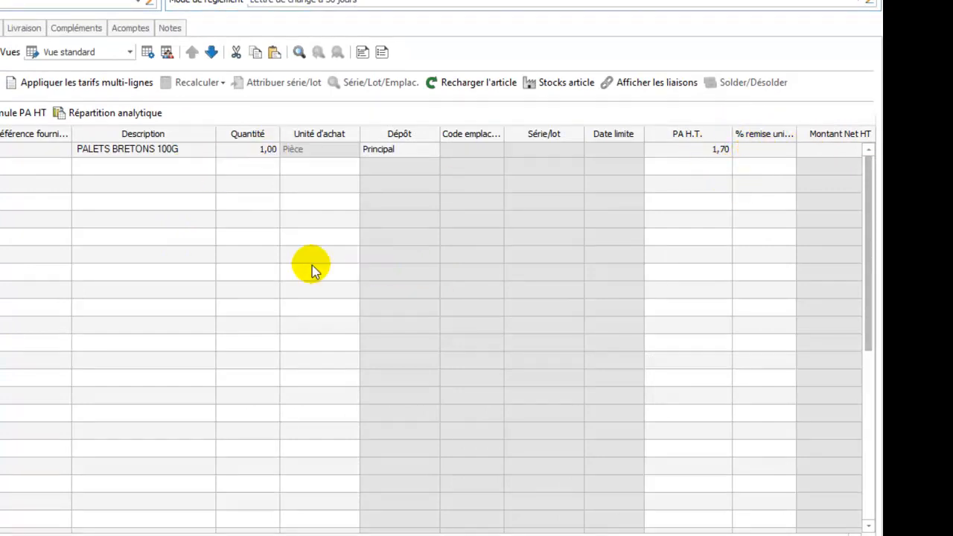
left_click(258, 152)
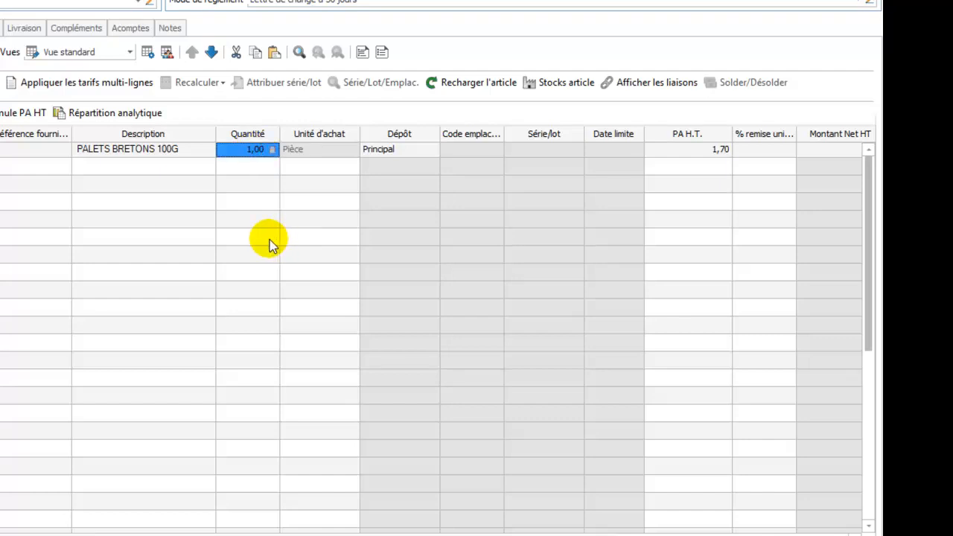
type("24")
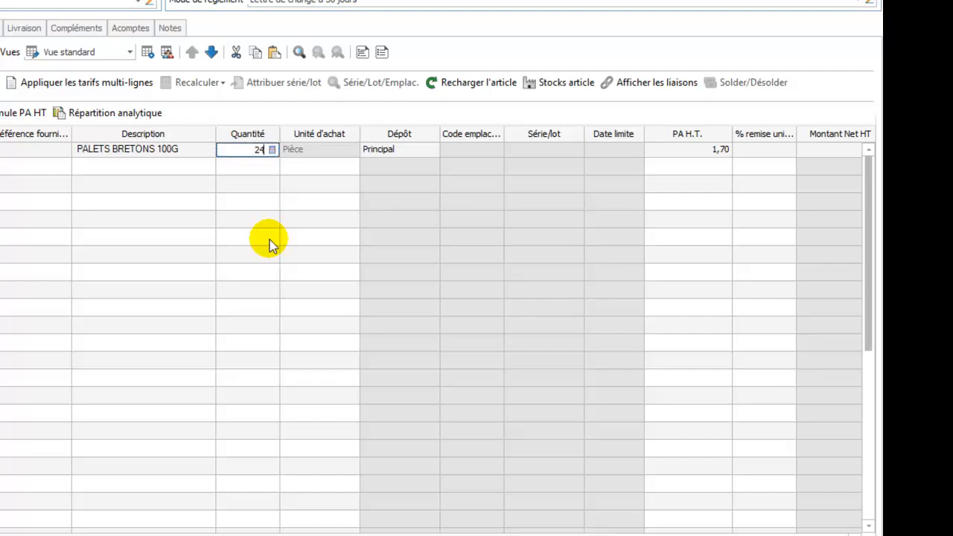
Step: Validate the quantity of PALETS BRETONS 100G and examine the discount, net amount and VAT columns of its line
key("Tab")
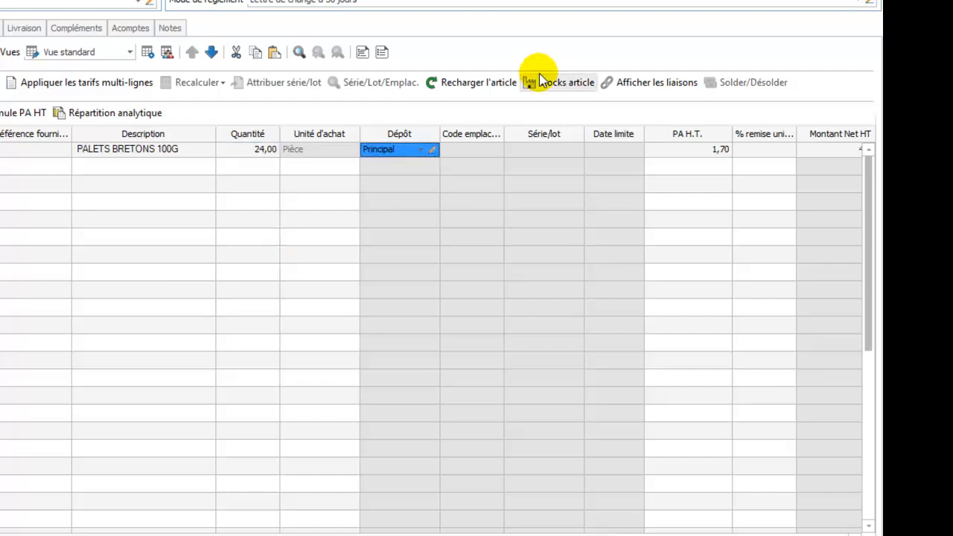
left_click(773, 156)
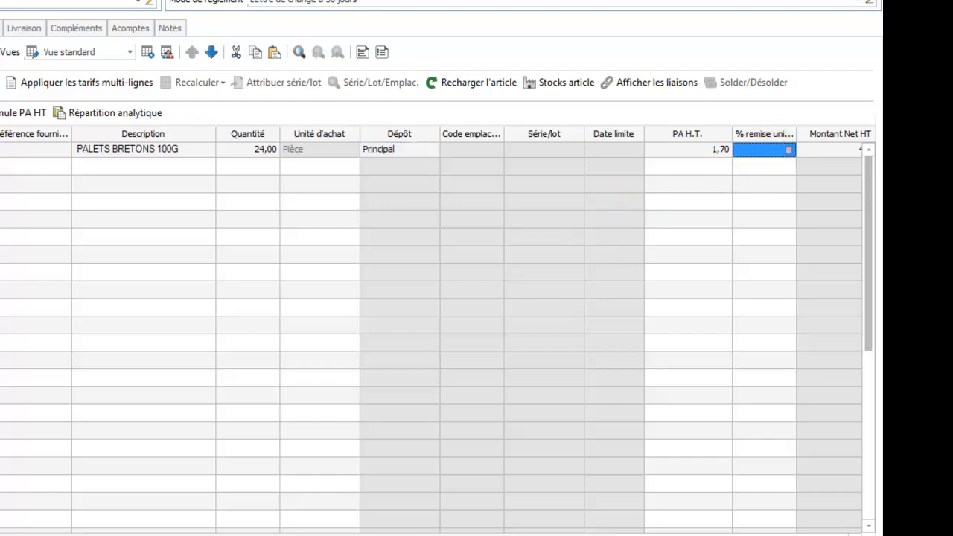
left_click_drag(566, 533, 833, 471)
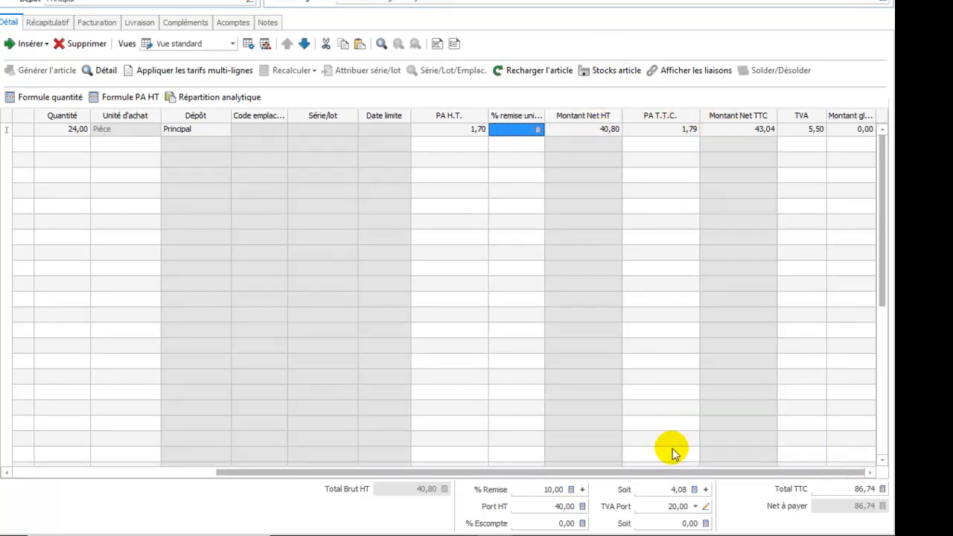
left_click_drag(669, 475, 300, 452)
Step: Add article PALBRECHO (PALETS BRETONS CHOCOLAT 120G) to the second order line with a quantity of 24, filtering the article codes on "pal"
left_click(51, 146)
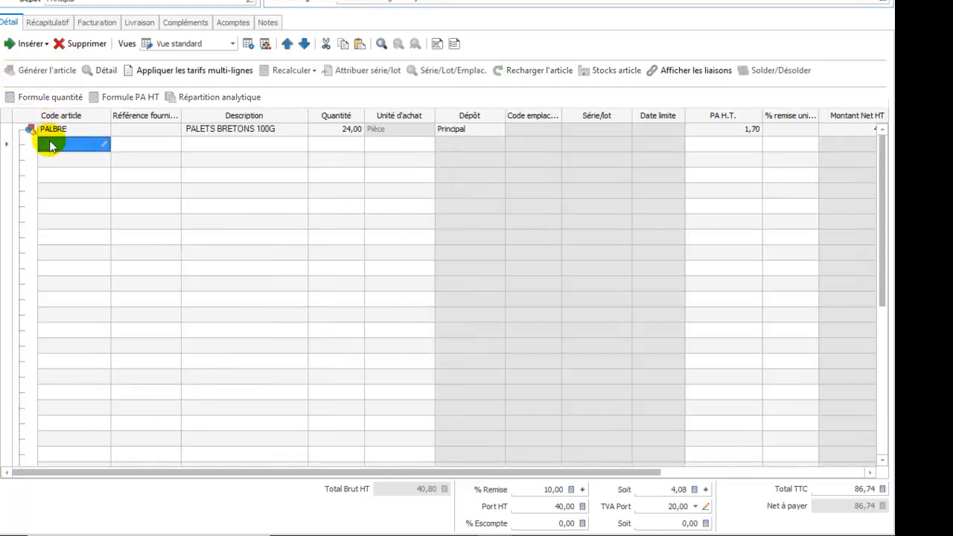
left_click(83, 144)
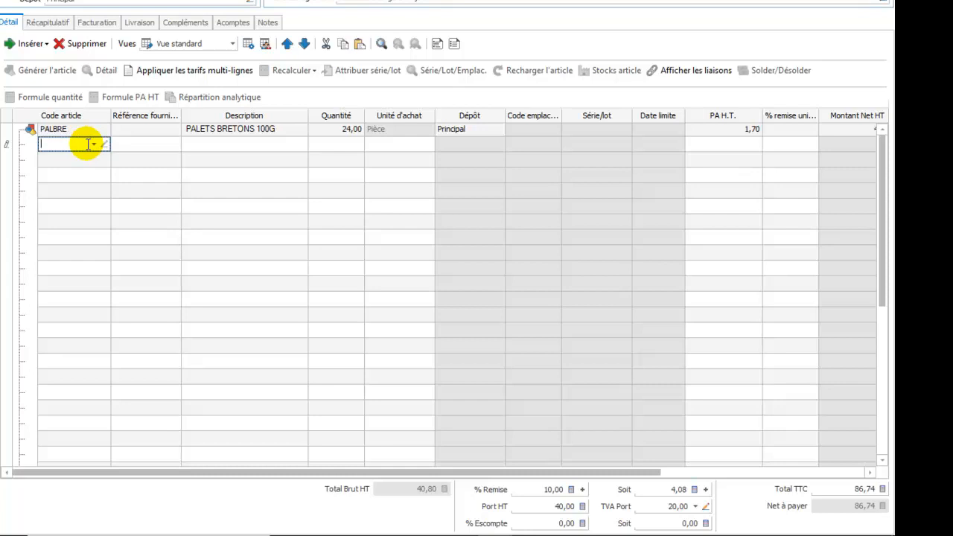
type("pal")
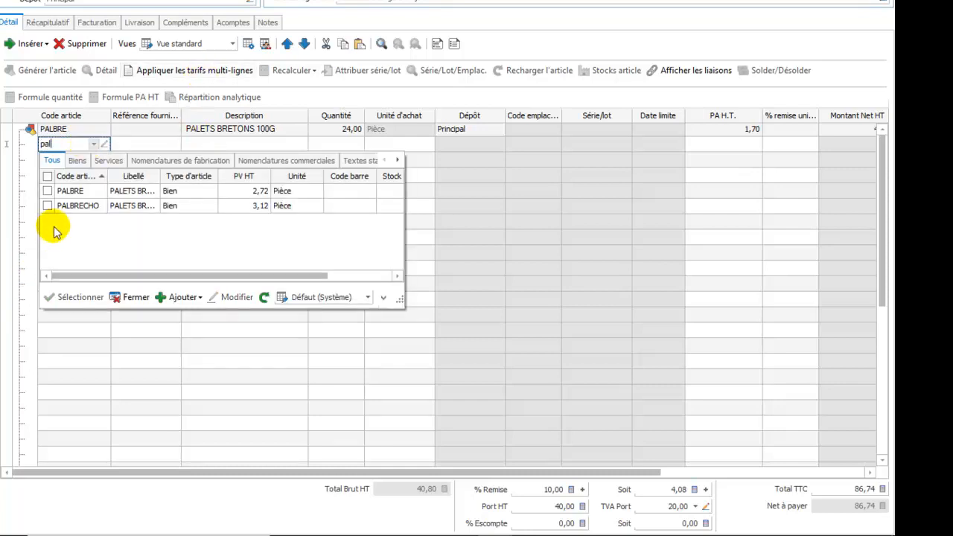
double_click(70, 207)
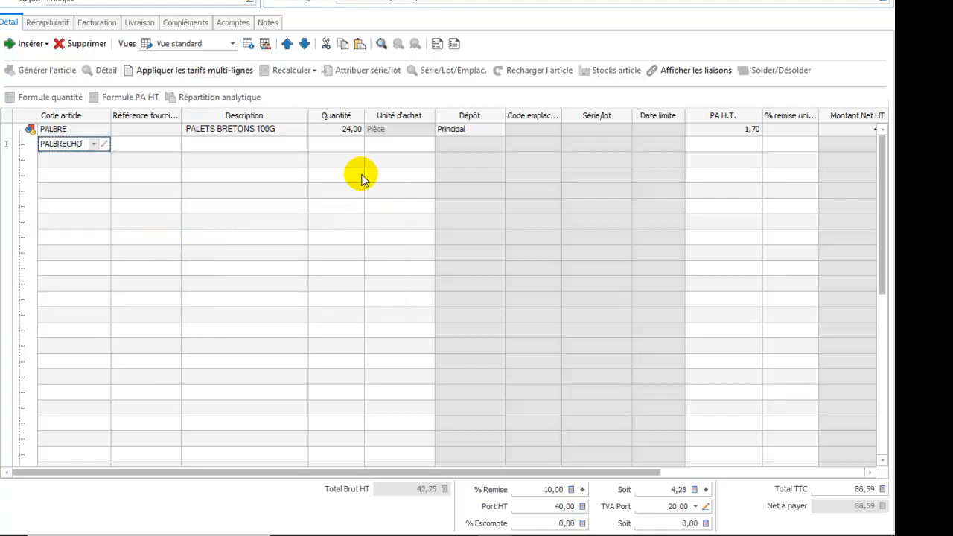
left_click(347, 152)
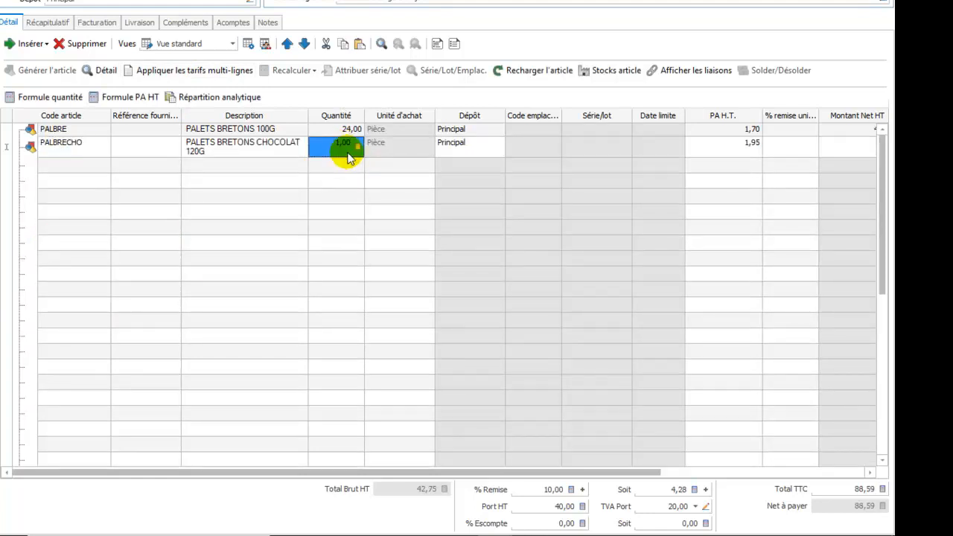
type("24")
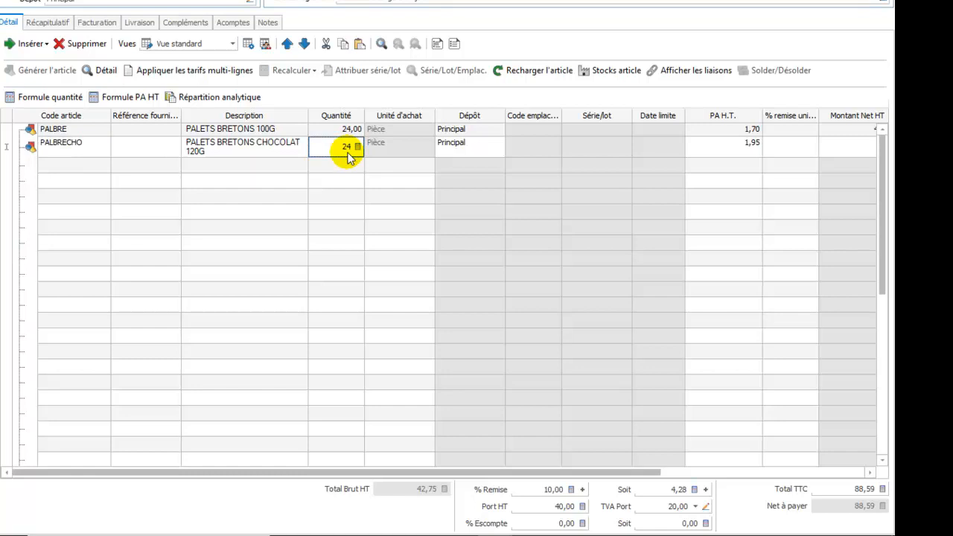
key("Tab")
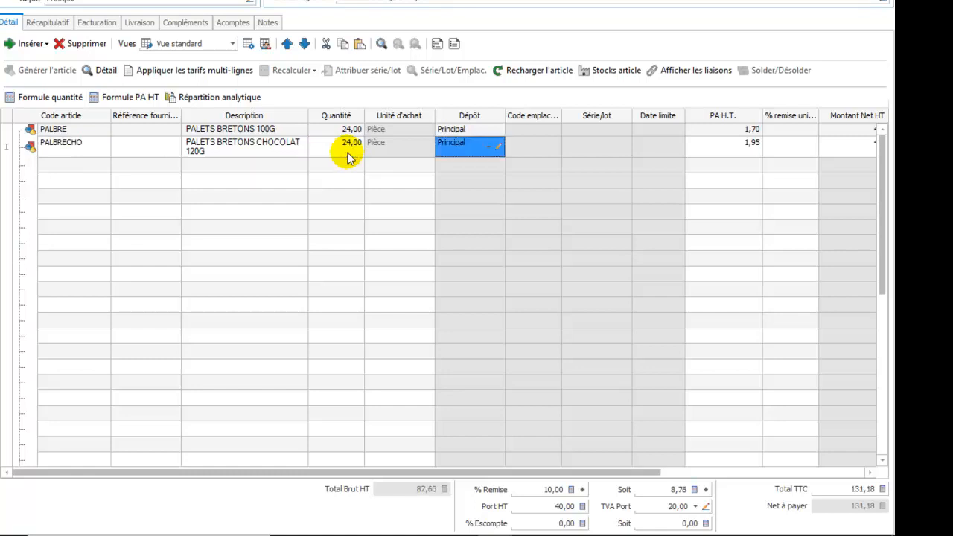
Step: Add article MADBRE (MADELEINES BRETONNES 360G) to the third order line with a quantity of 24, filtering the article codes on "mad"
left_click(59, 167)
left_click(60, 166)
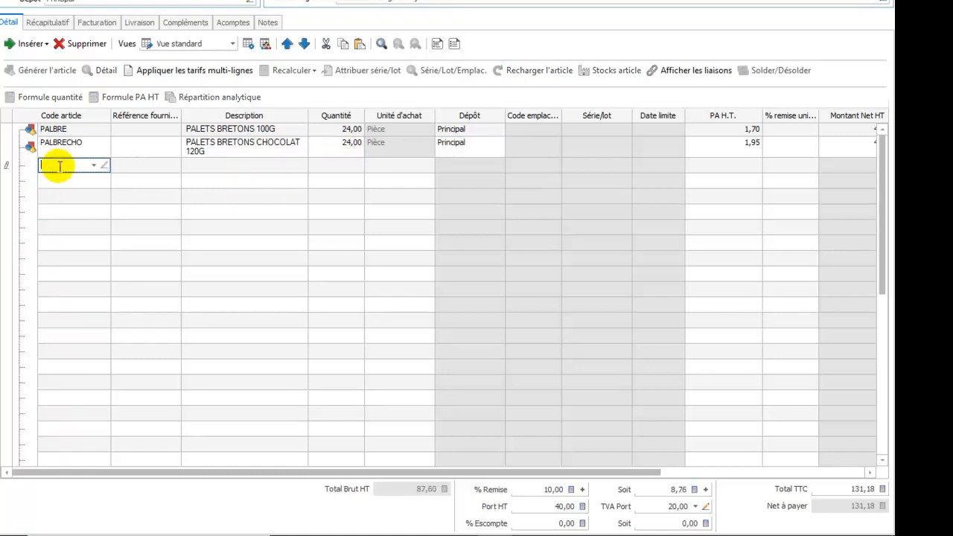
type("mad")
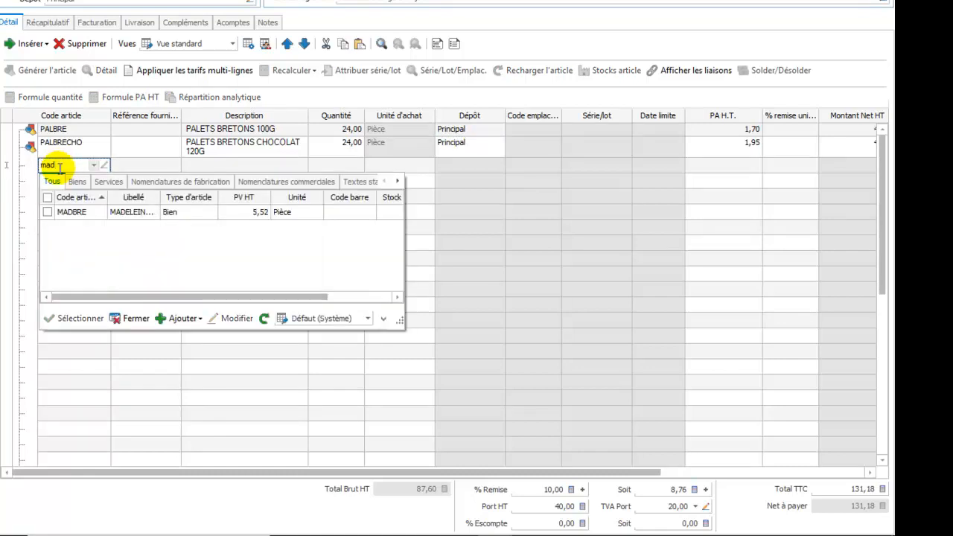
double_click(74, 214)
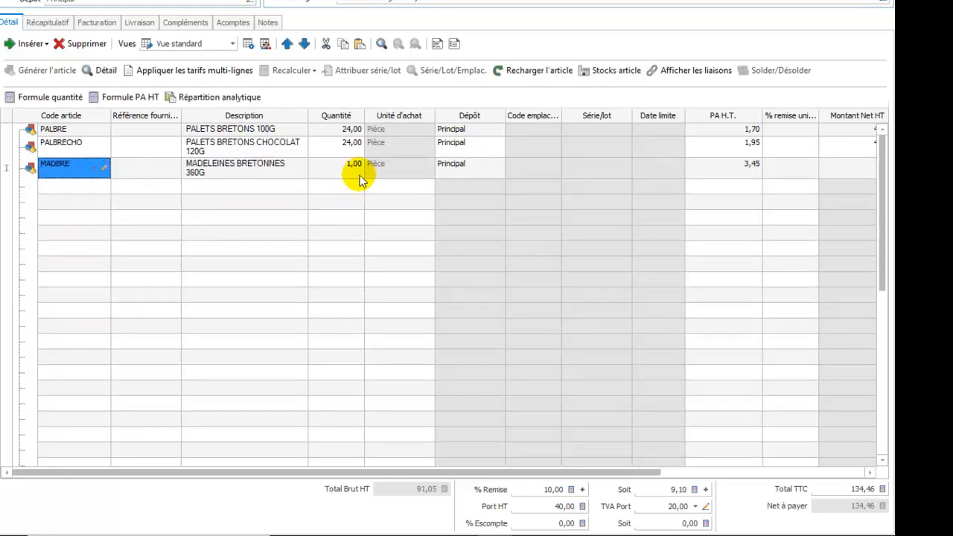
left_click(354, 176)
type("3")
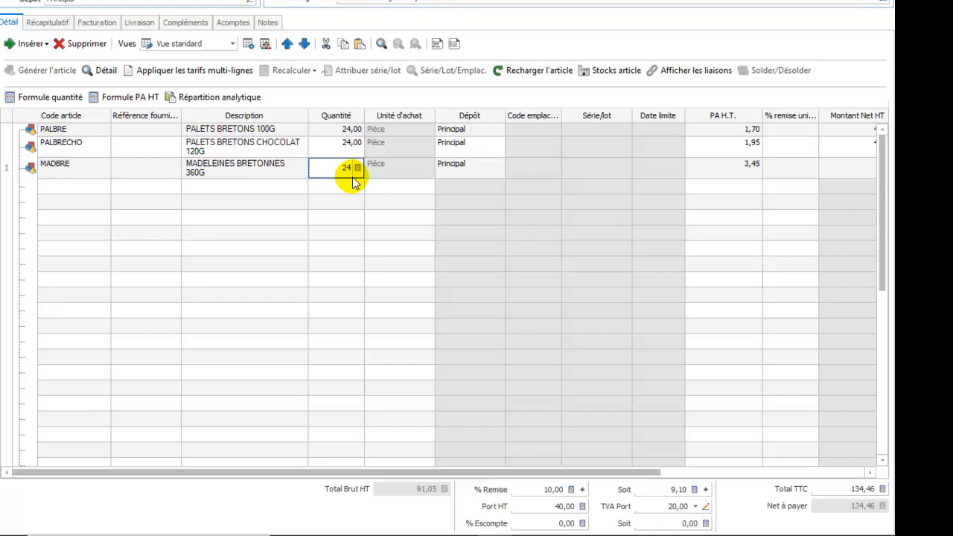
key("Tab")
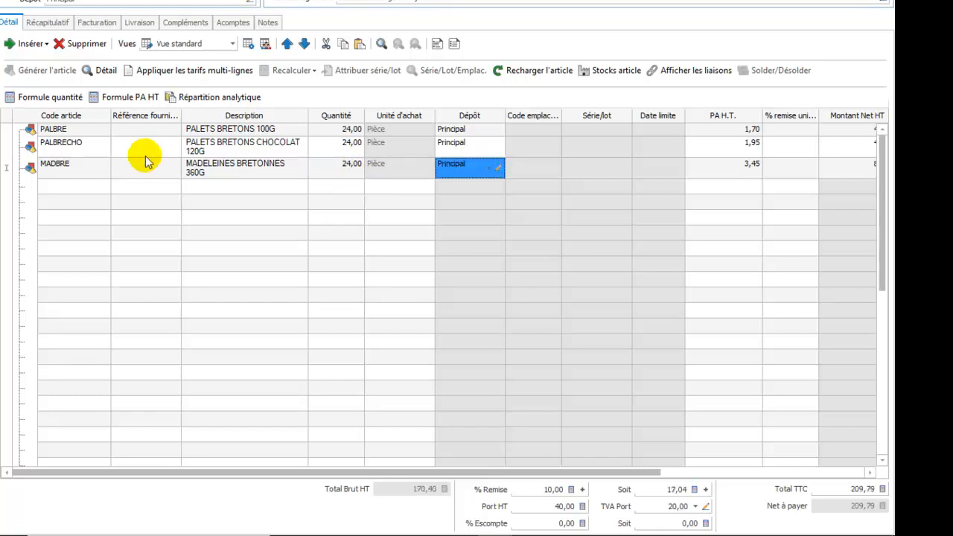
Step: Add article GATBRE (GÂTEAU BRETON NATURE 500G) to the fourth order line with a quantity of 12, filtering on "gat"
left_click(75, 186)
left_click(73, 187)
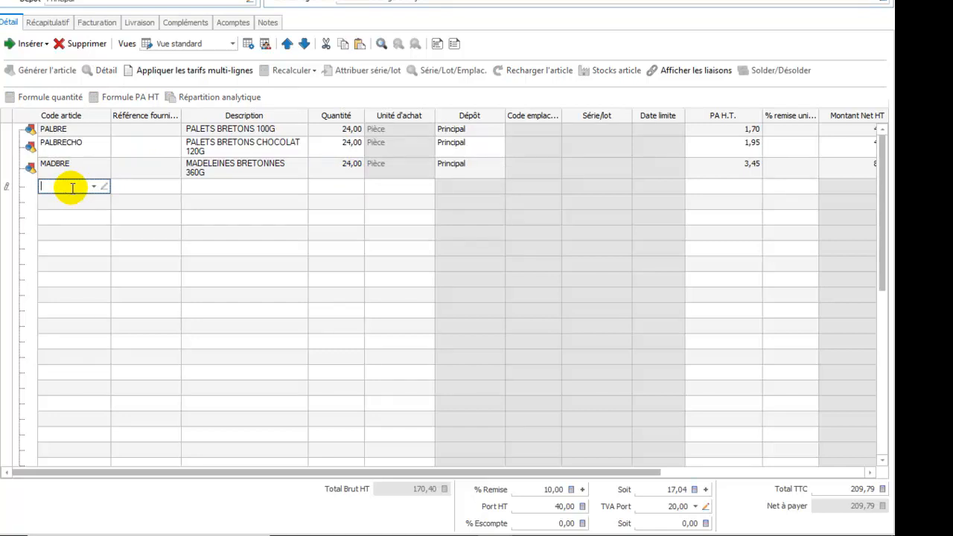
type("gat")
double_click(103, 233)
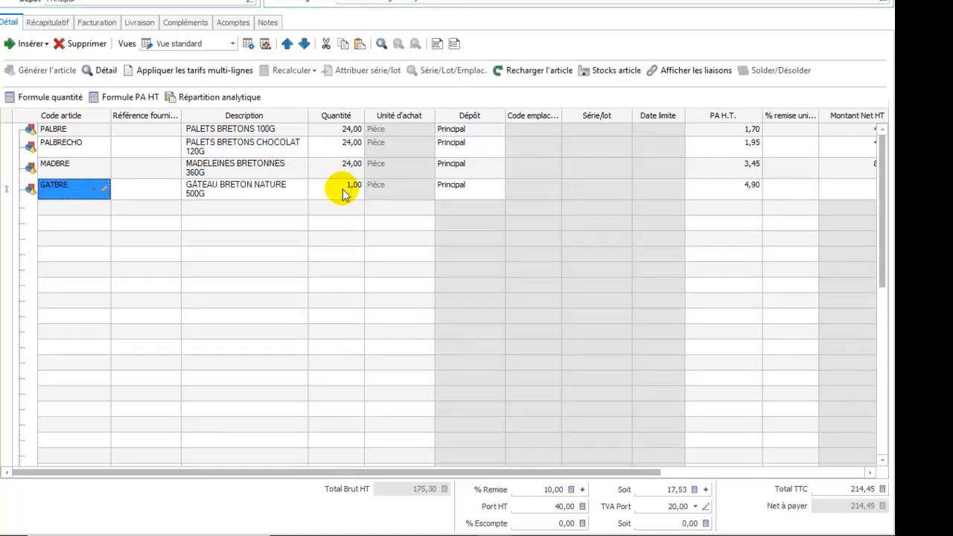
left_click(343, 191)
type("24")
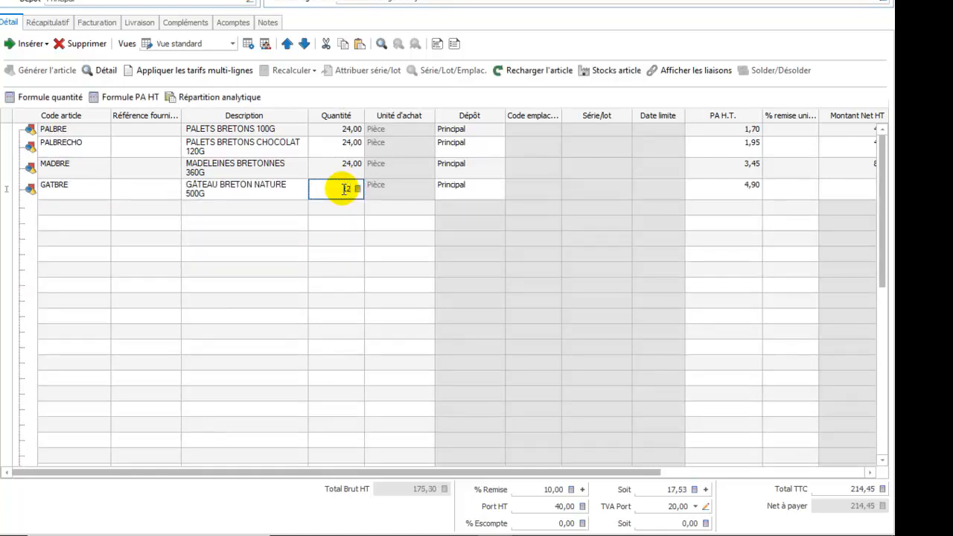
key("Tab")
Step: Add article KOUIN (KOUIGN AMANN NATURE 400G) to the fifth order line with a quantity of 2, filtering on "koui"
left_click(77, 208)
left_click(76, 207)
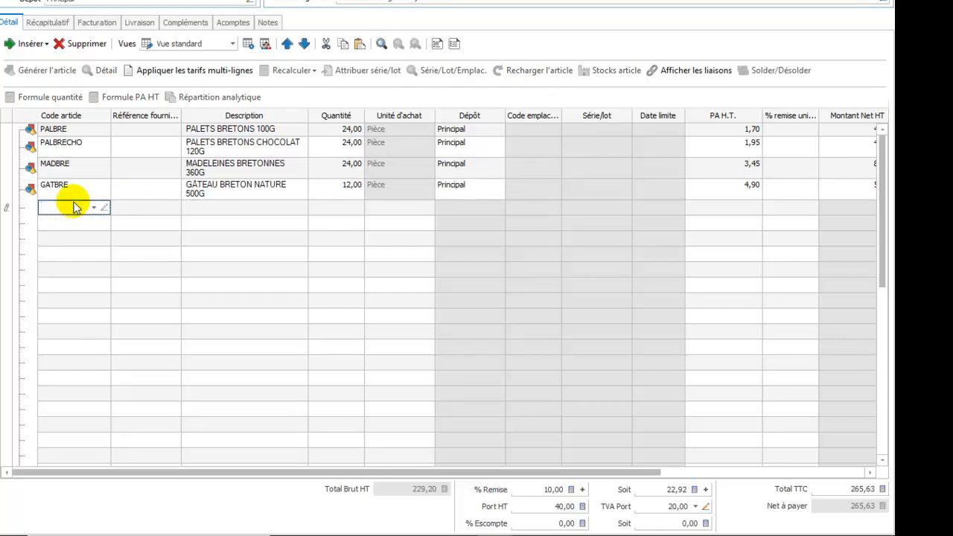
type("koui")
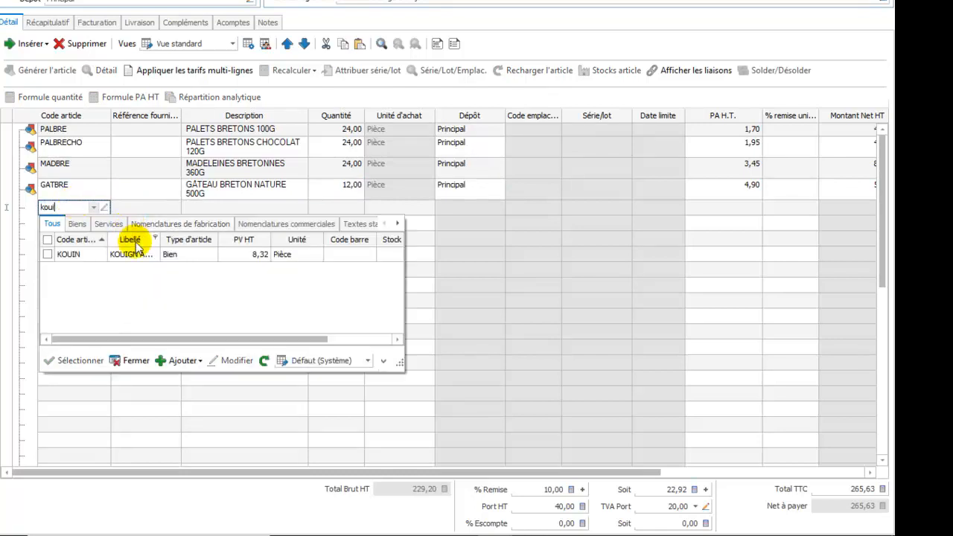
double_click(130, 256)
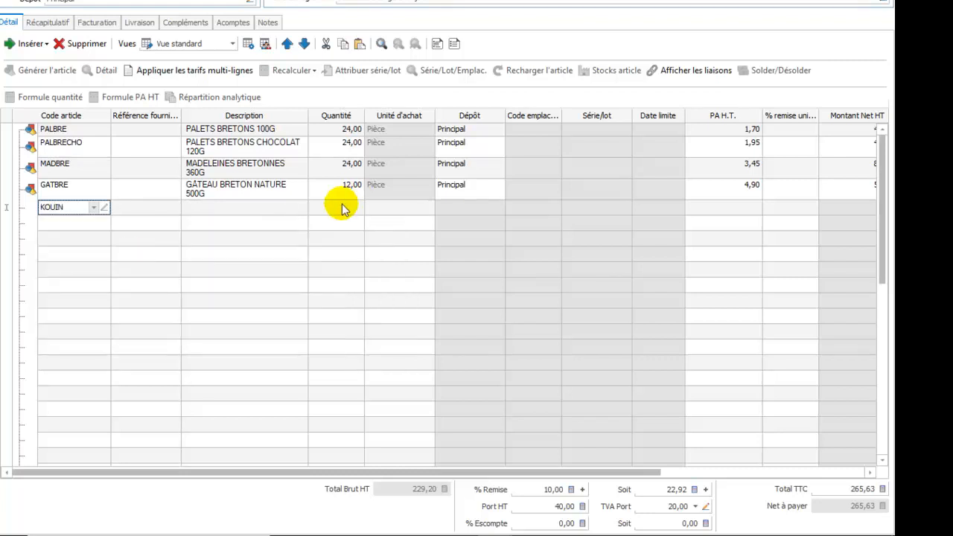
left_click(329, 210)
type("2")
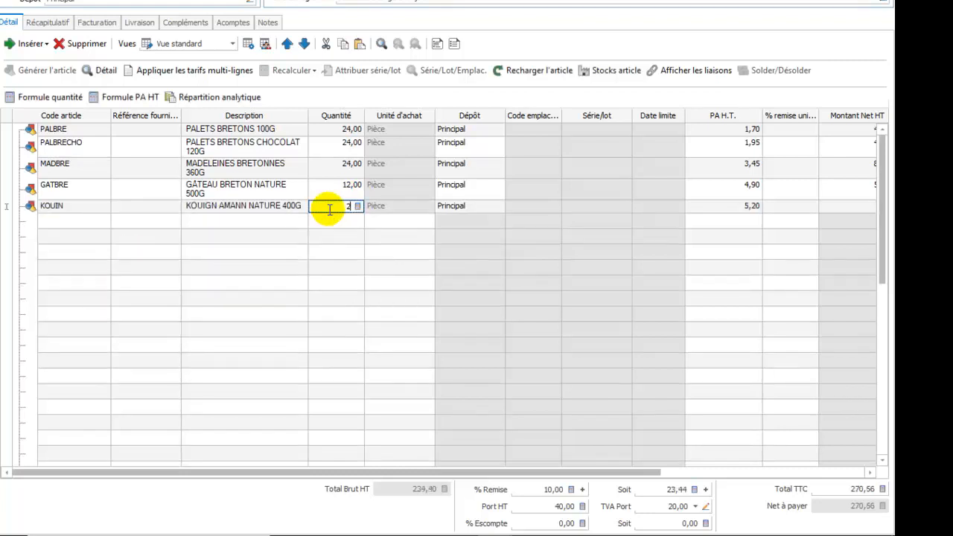
key("Tab")
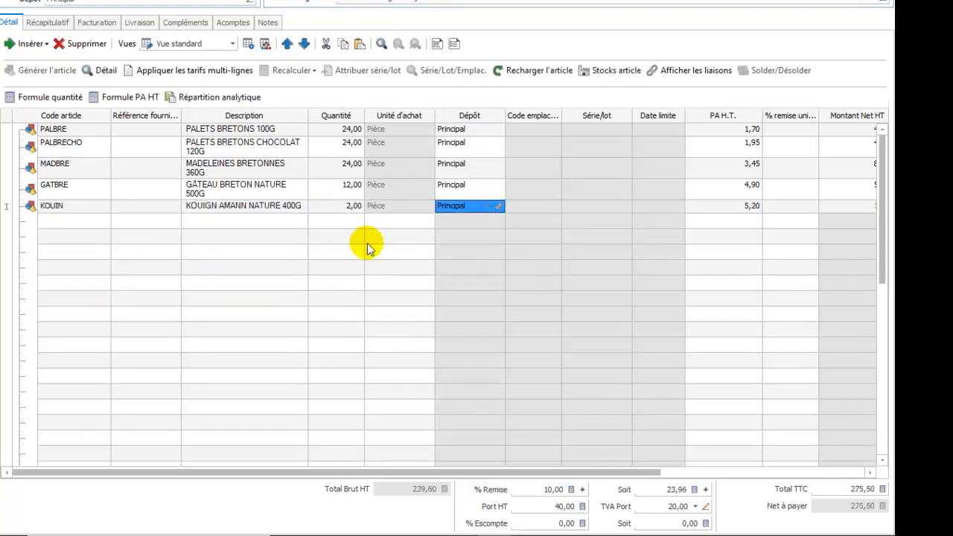
Step: Add article CREP12 (CRÊPES BRETONNES par 12) to the sixth order line with a quantity of 12, filtering on "cre"
left_click(46, 223)
left_click(63, 218)
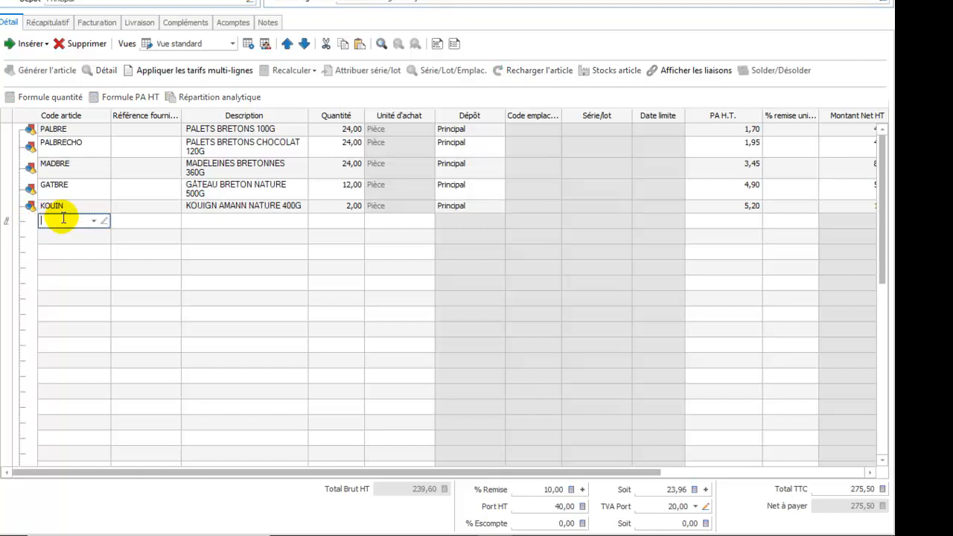
type("cre")
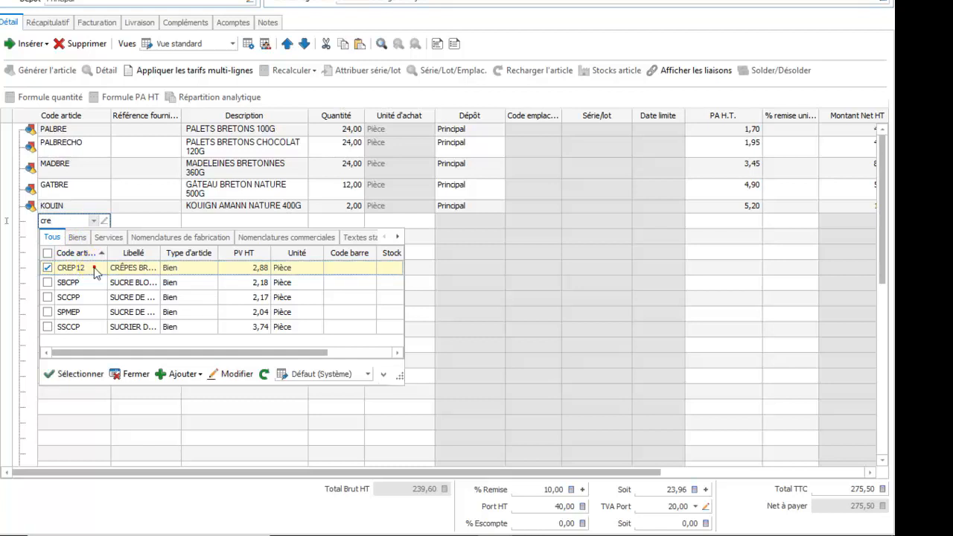
double_click(95, 273)
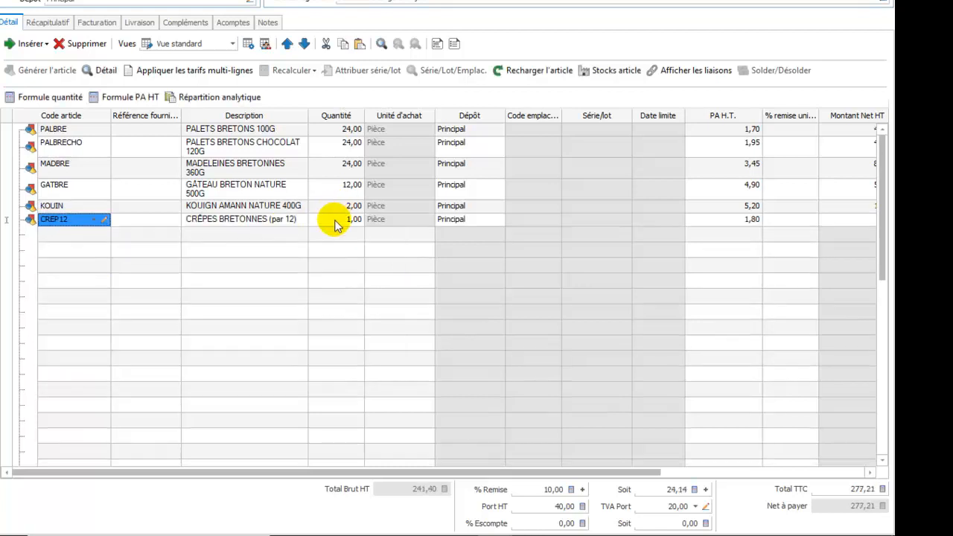
left_click(334, 222)
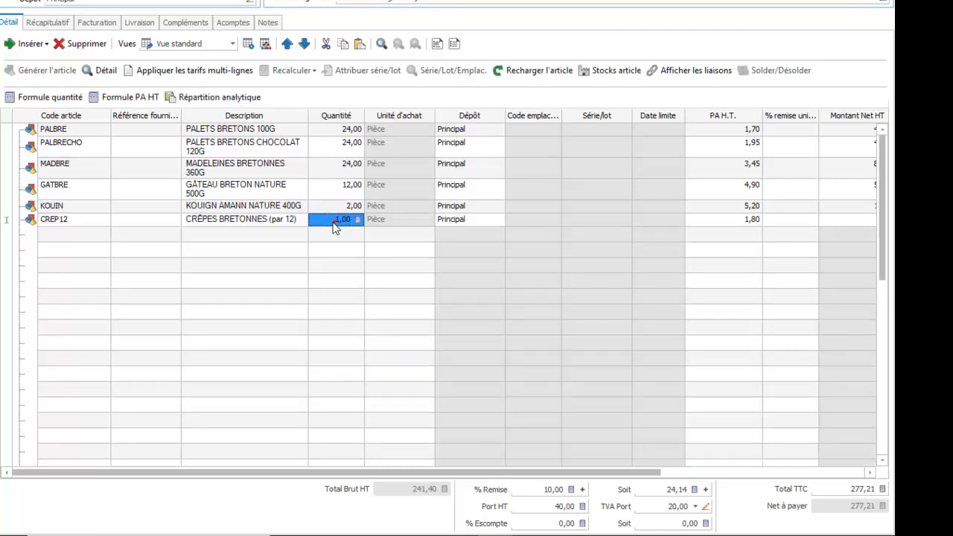
type("2")
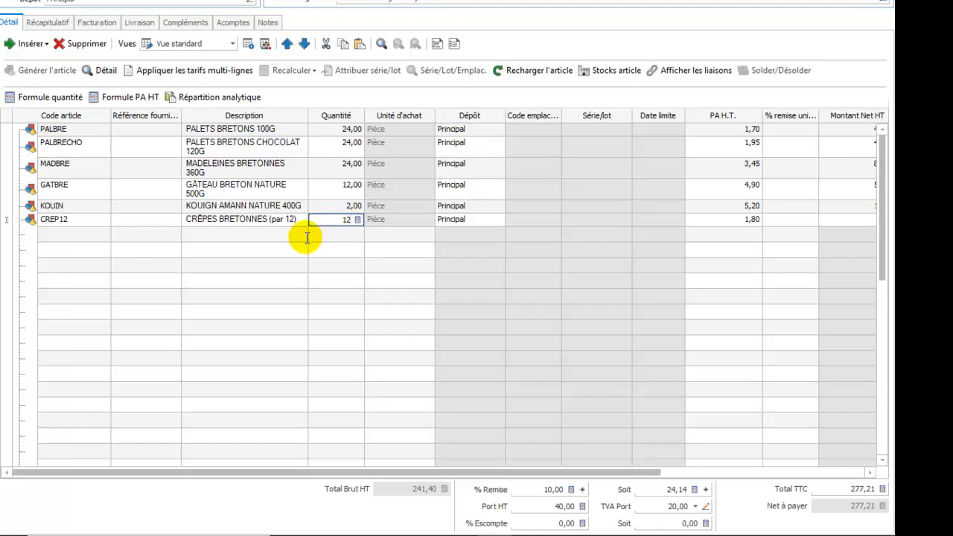
key("Tab")
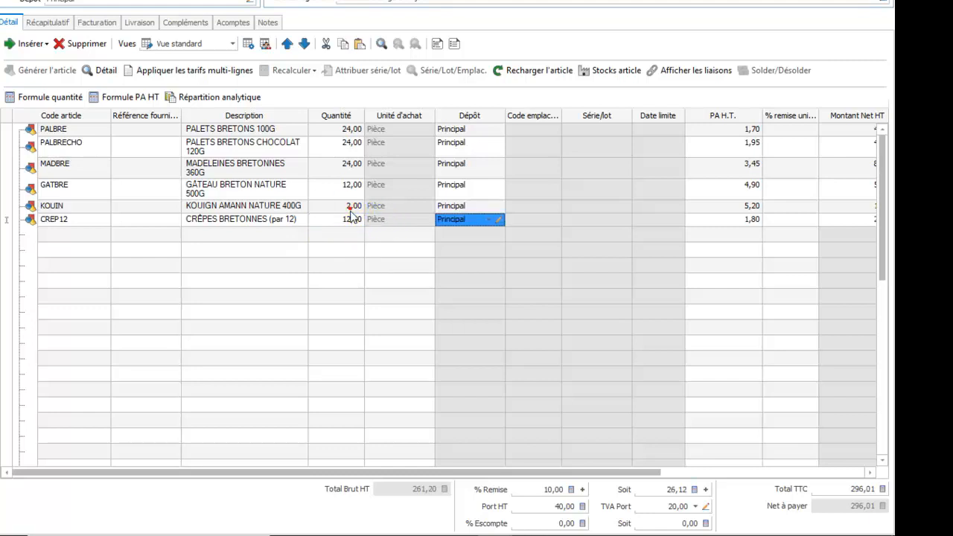
Step: Set the quantity of KOUIGN AMANN NATURE 400G to 12
left_click(345, 210)
left_click(345, 210)
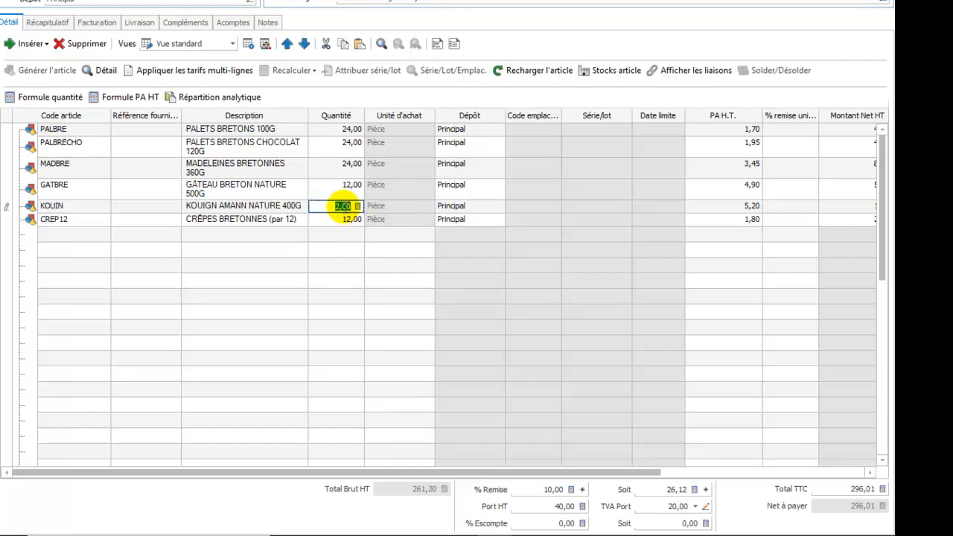
type("12")
key("Tab")
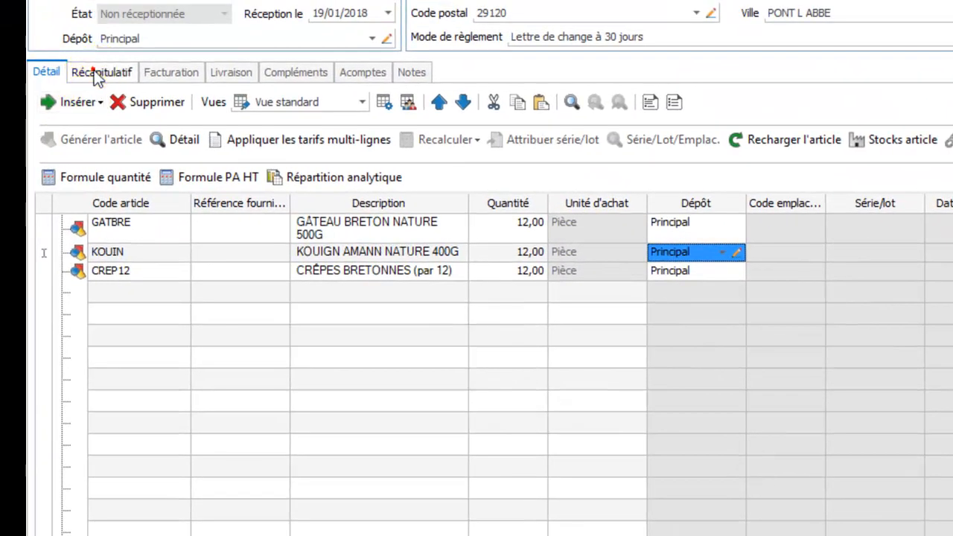
Step: Check the order's totals and VAT breakdown in its summary, and save and close the order, continuing past the information notice
left_click(93, 75)
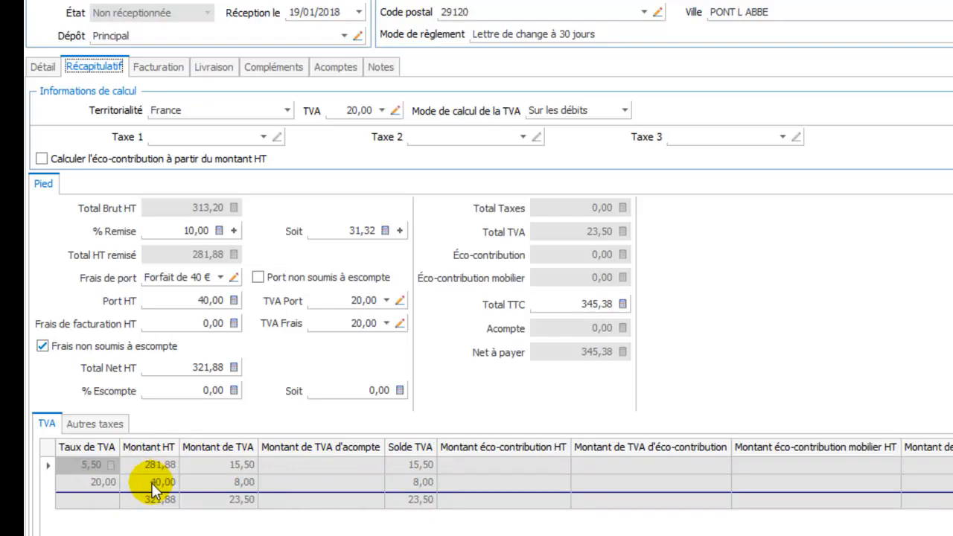
left_click(43, 67)
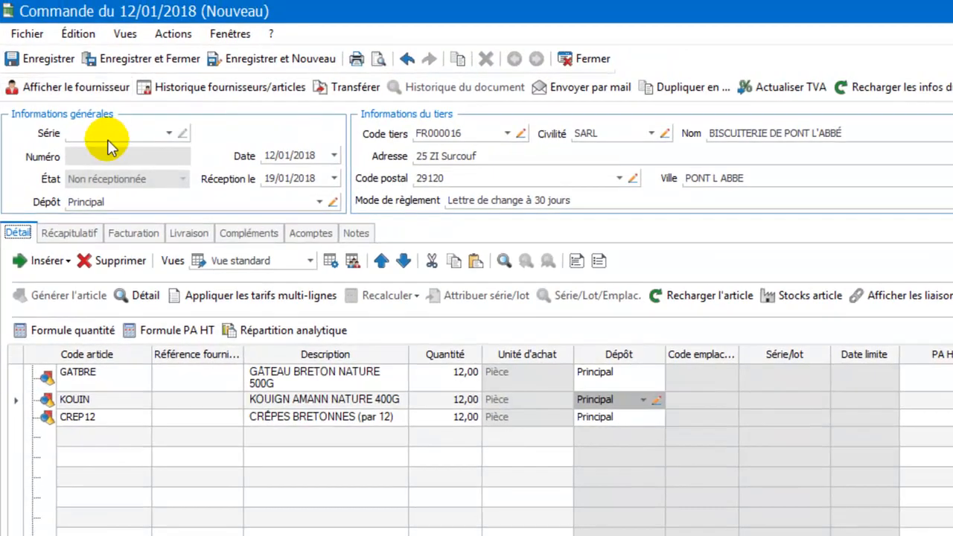
left_click(138, 58)
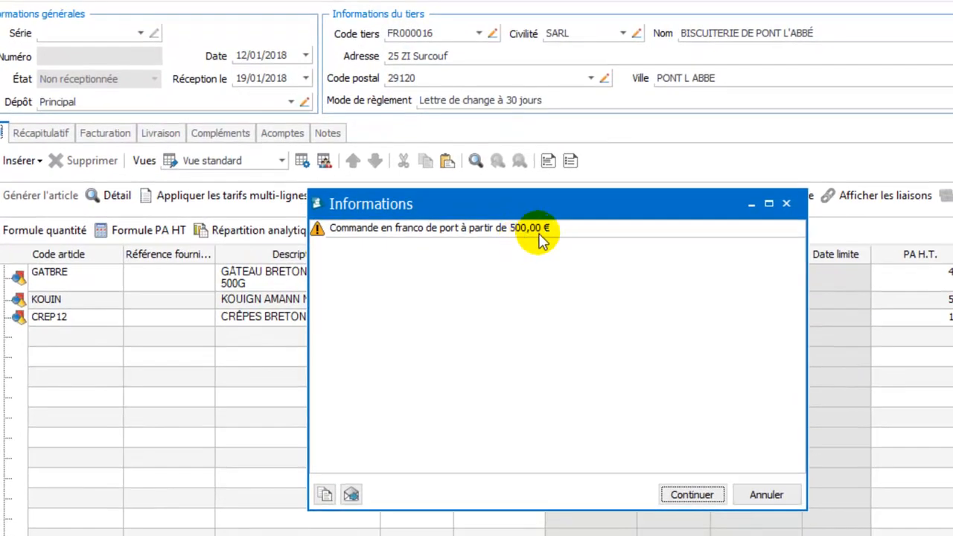
left_click(682, 504)
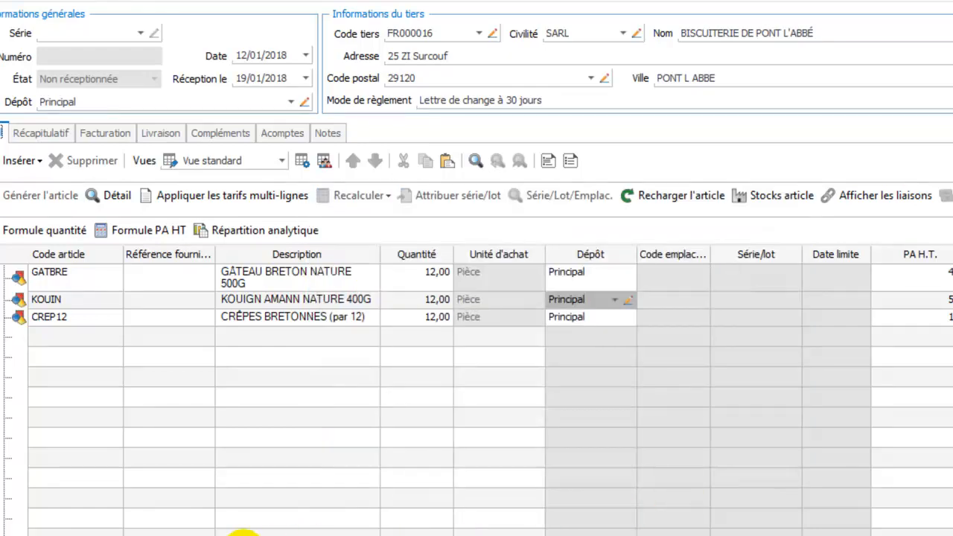
Step: Reopen the saved order to BISCUITERIE DE PONT L'ABBÉ from the list of purchase orders
left_click(243, 534)
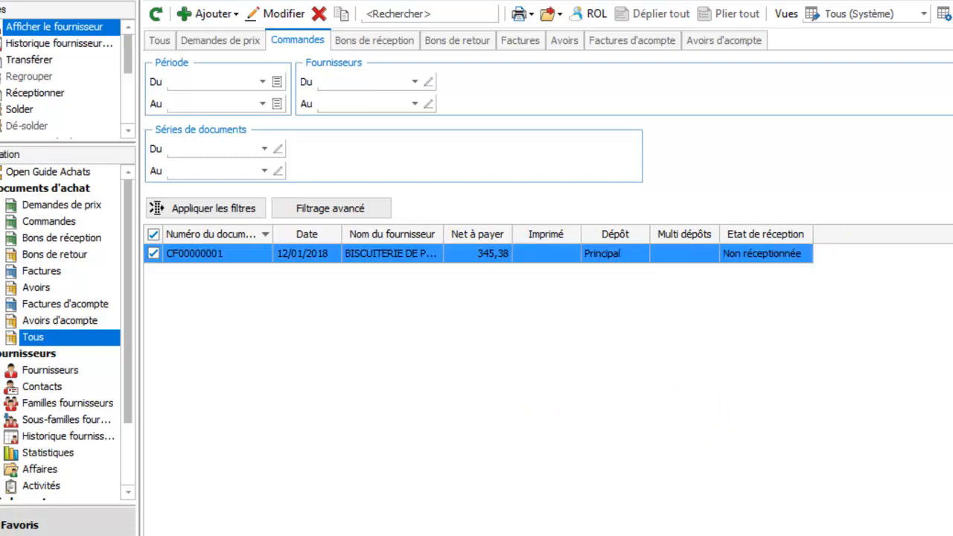
left_click(205, 254)
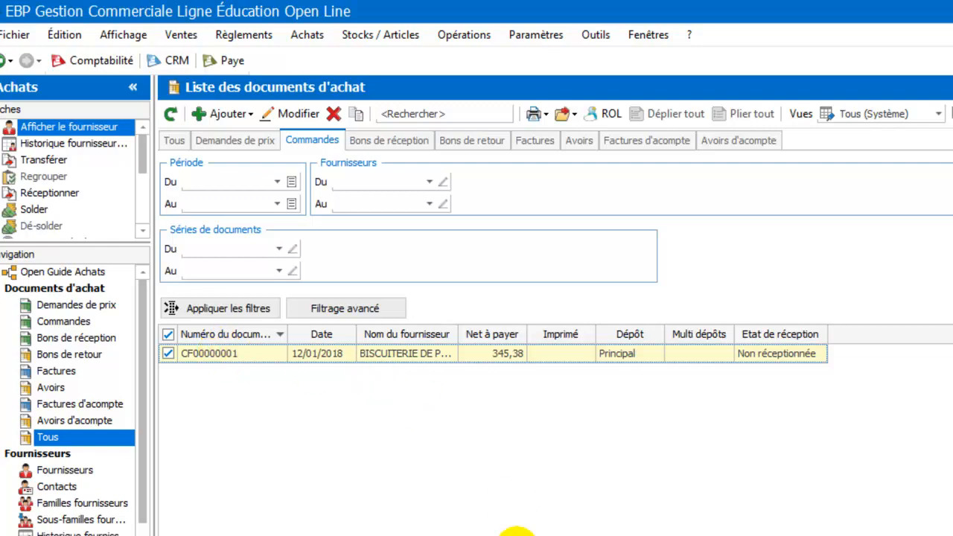
double_click(575, 354)
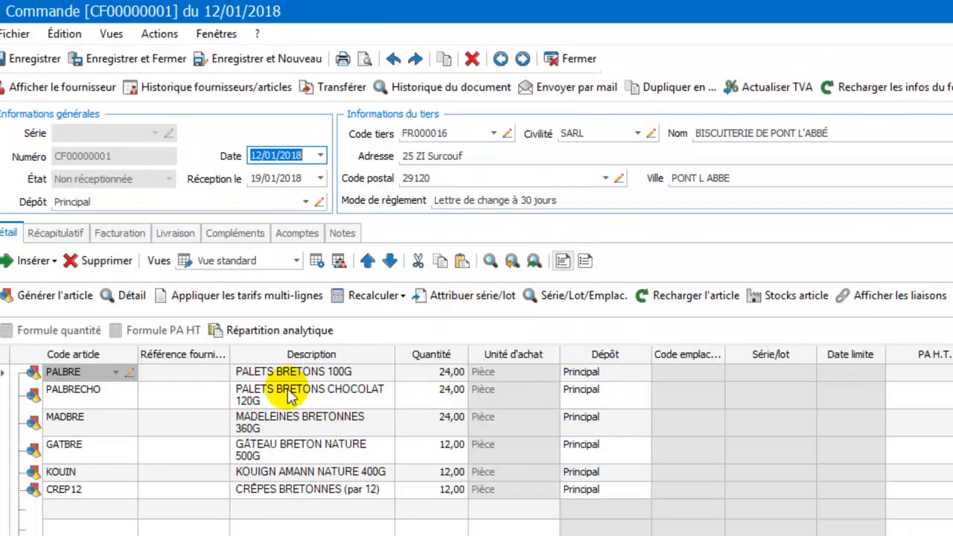
Step: Display the order's print preview in a maximized window and check its header, article lines, VAT breakdown and totals
left_click(364, 61)
left_click(365, 60)
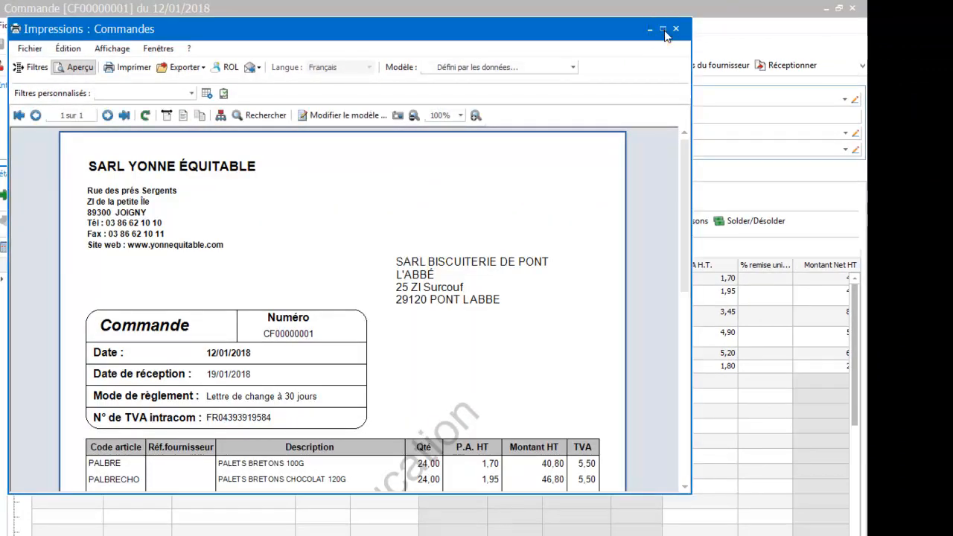
left_click(663, 30)
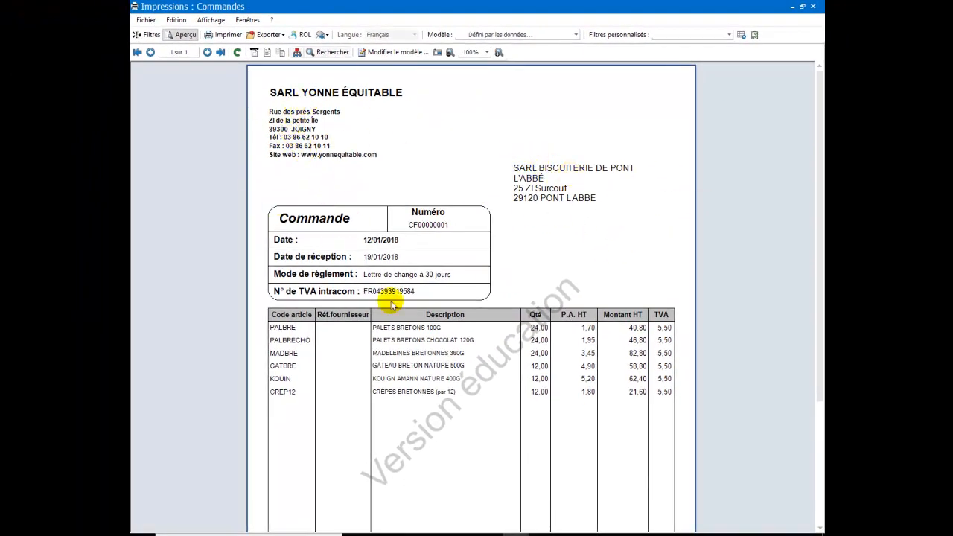
scroll(406, 250, "down", 2)
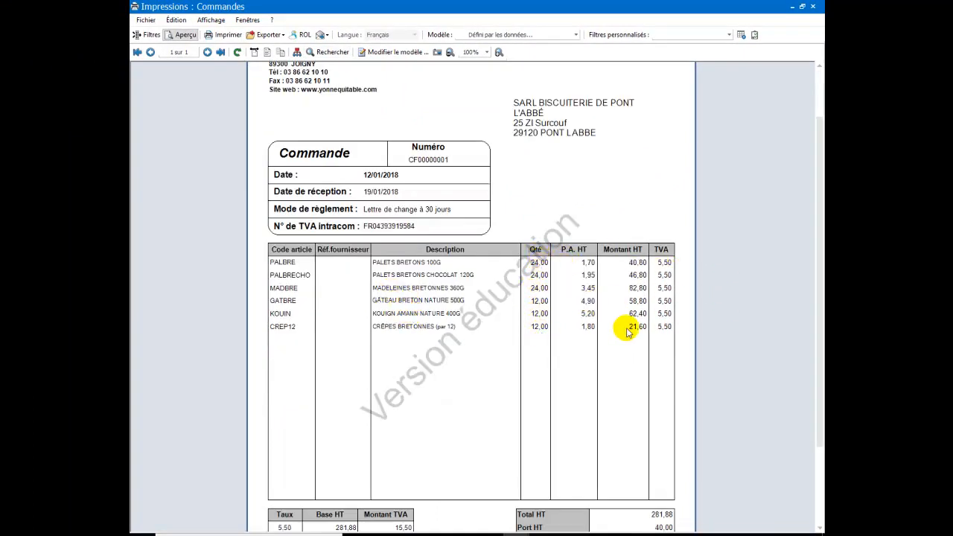
scroll(627, 332, "down", 3)
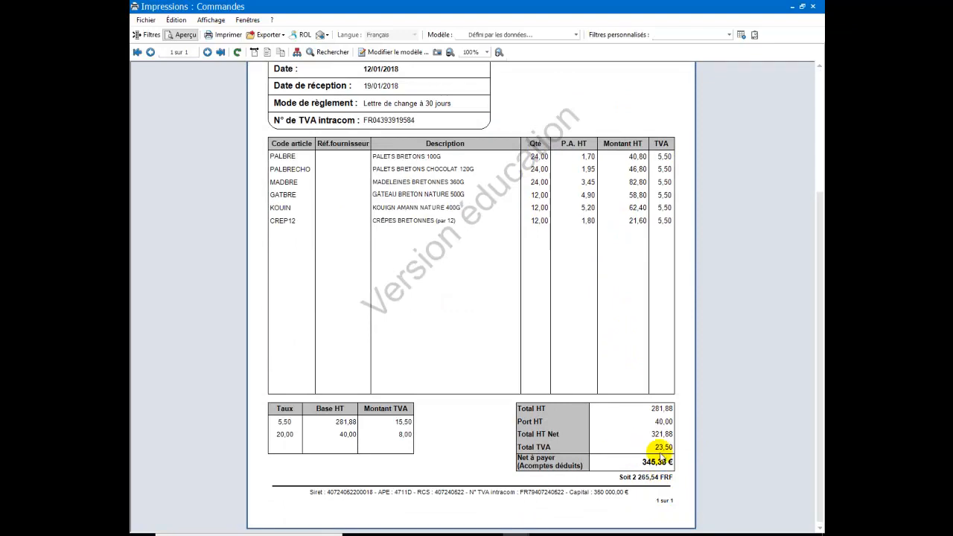
scroll(611, 417, "up", 5)
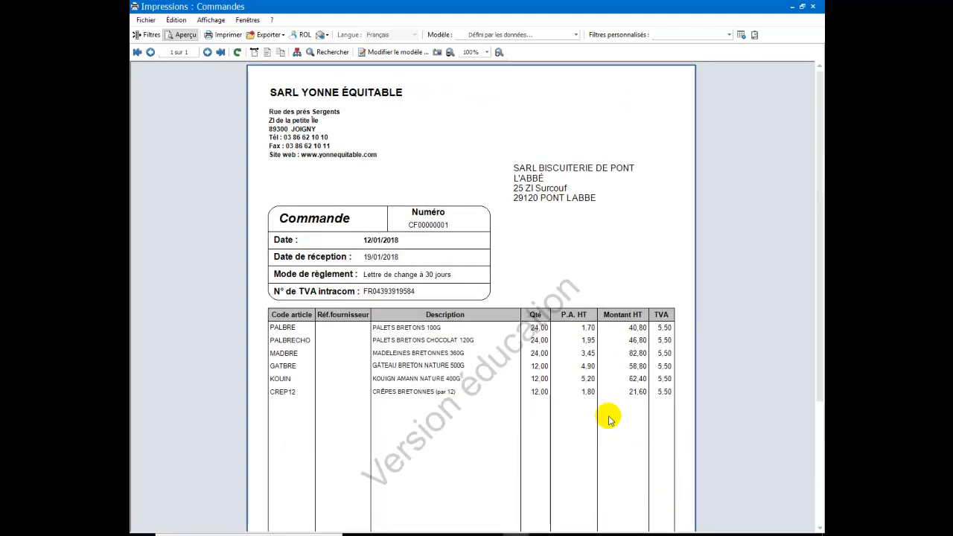
scroll(521, 400, "down", 5)
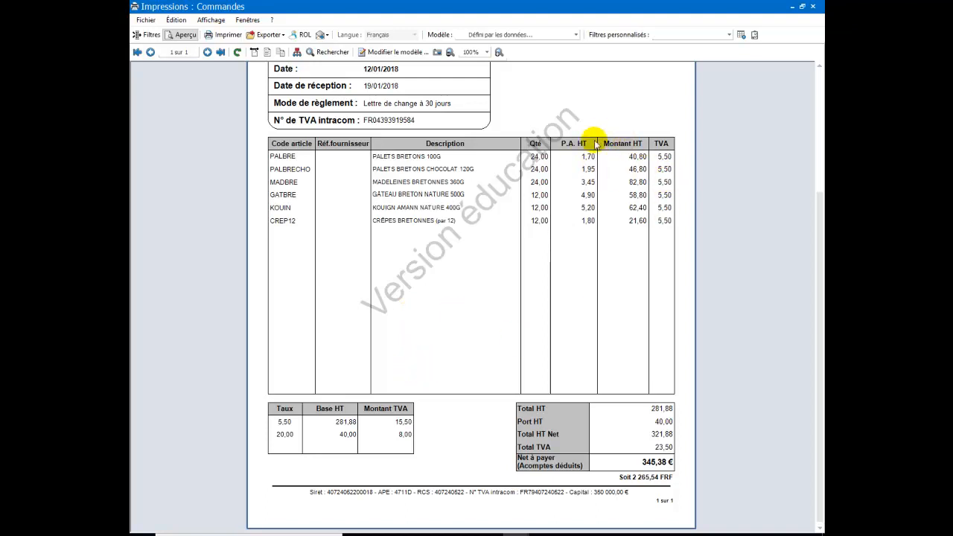
scroll(545, 319, "up", 5)
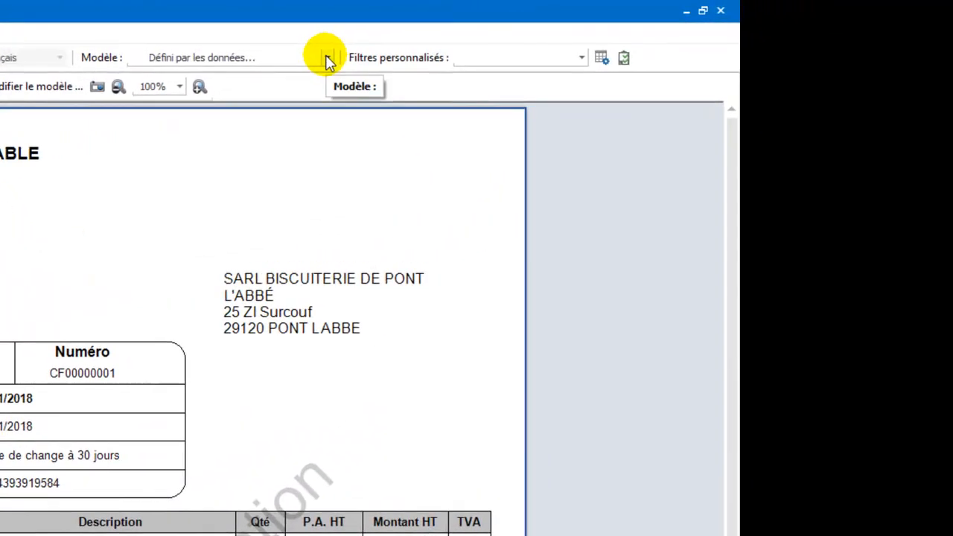
Step: Switch the print preview to the "Commande avec remise" template and check its discount column and totals
left_click(576, 35)
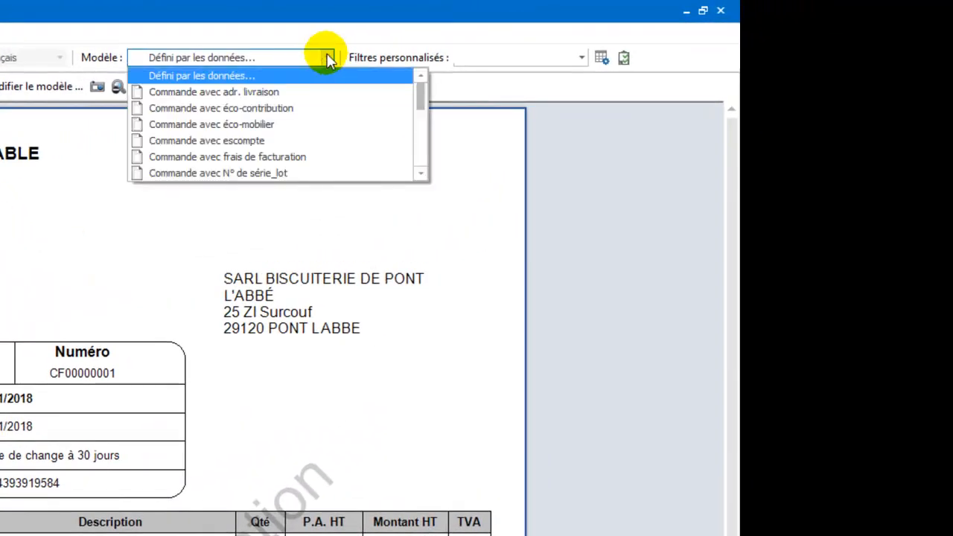
left_click(422, 174)
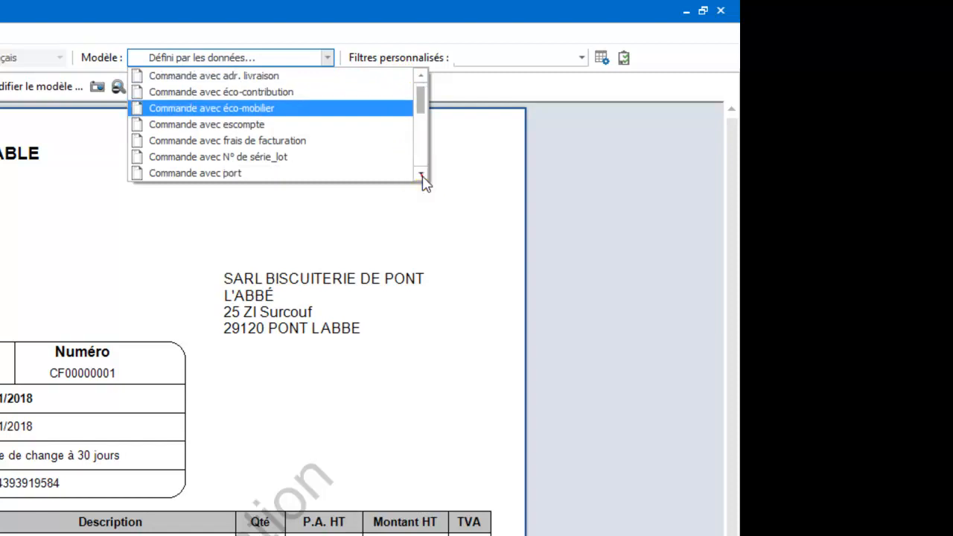
left_click(422, 176)
left_click(422, 176)
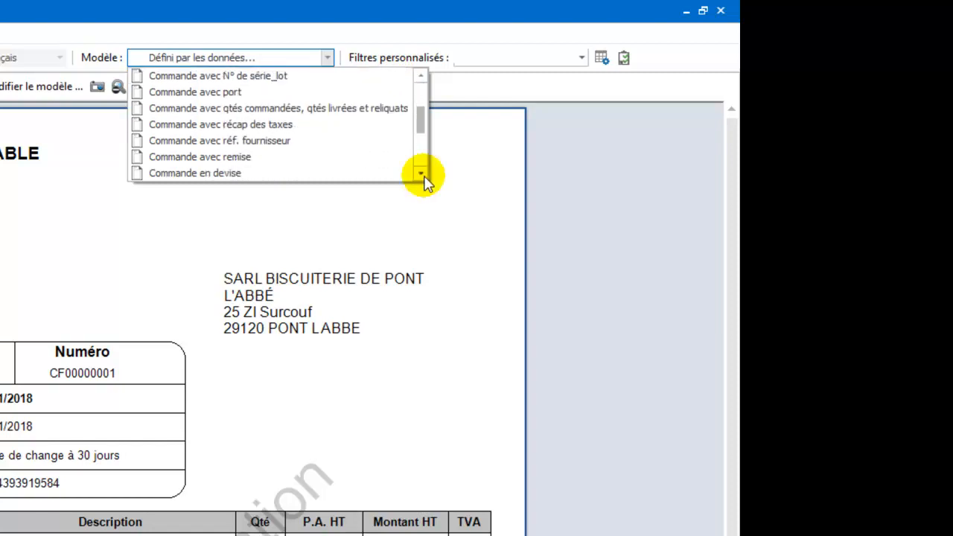
left_click(252, 158)
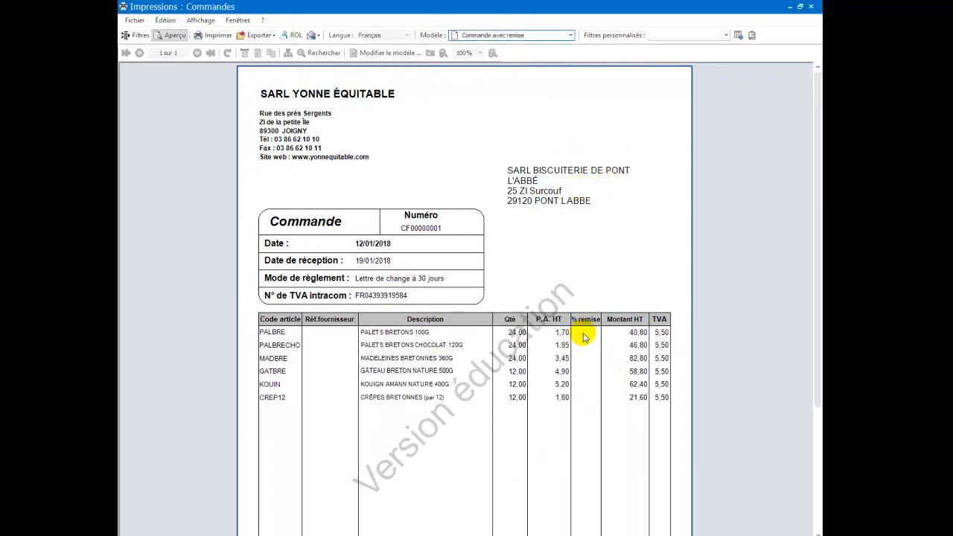
scroll(571, 404, "down", 3)
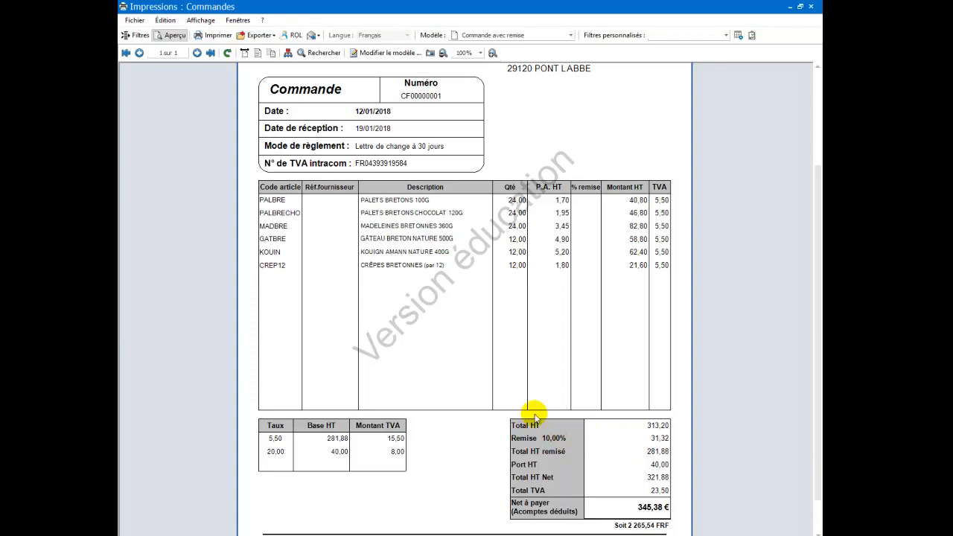
scroll(535, 402, "up", 3)
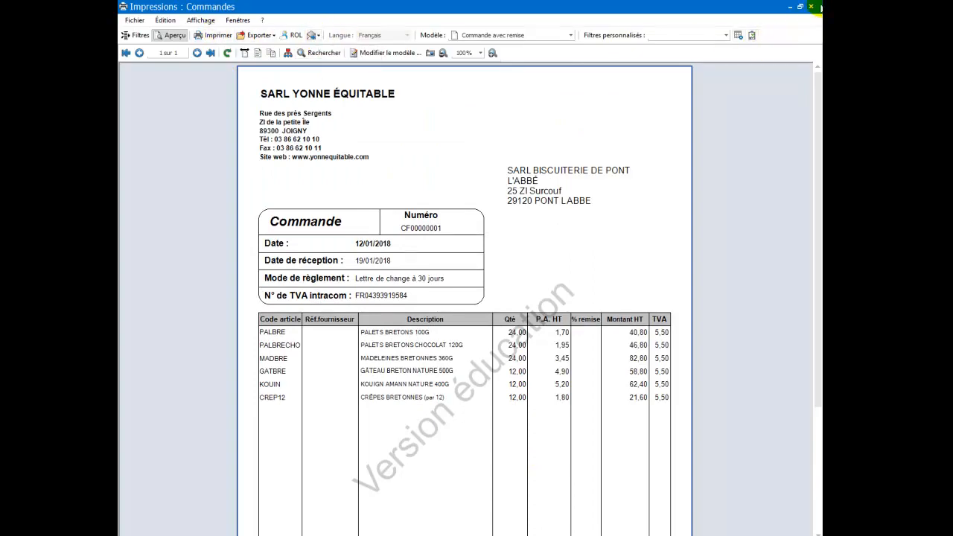
Step: Close the print preview and the order, and return to the start screen
left_click(810, 8)
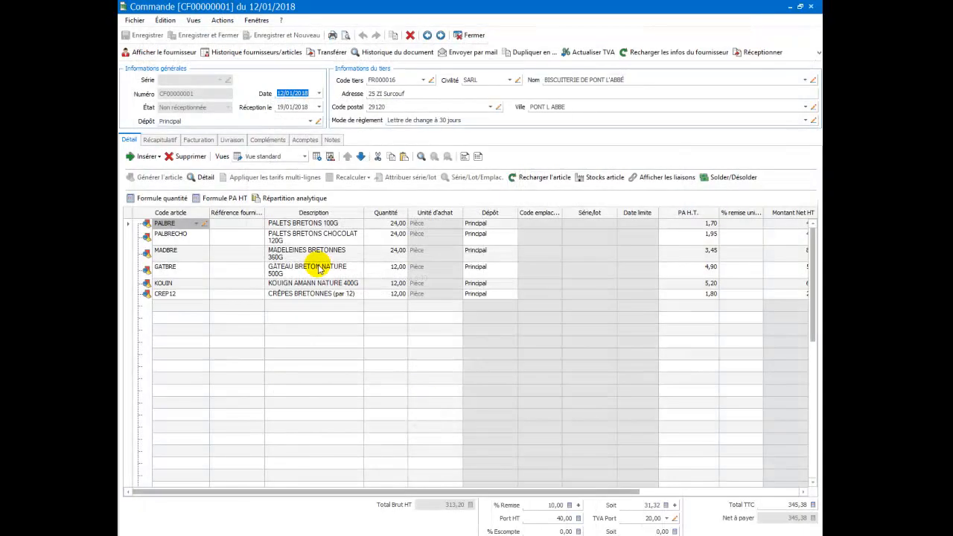
left_click(475, 36)
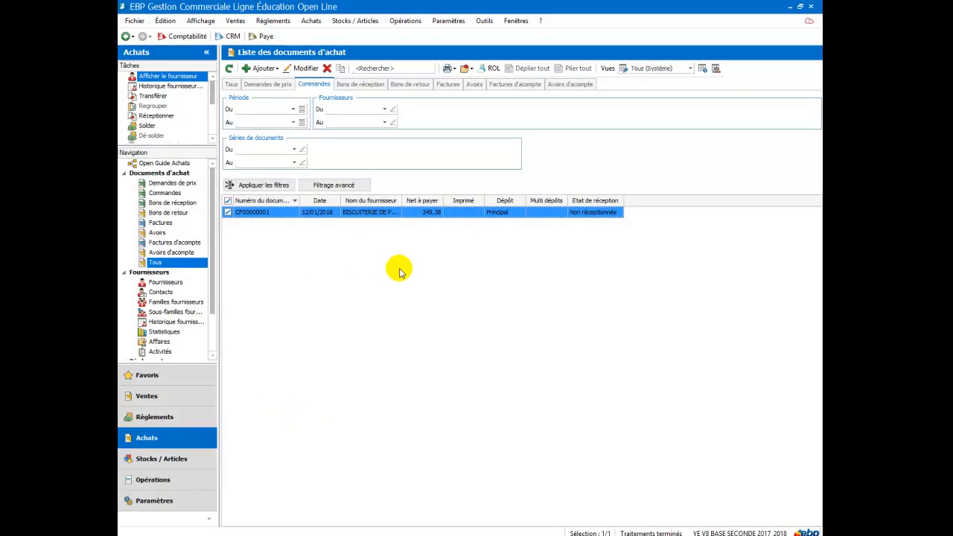
left_click(126, 36)
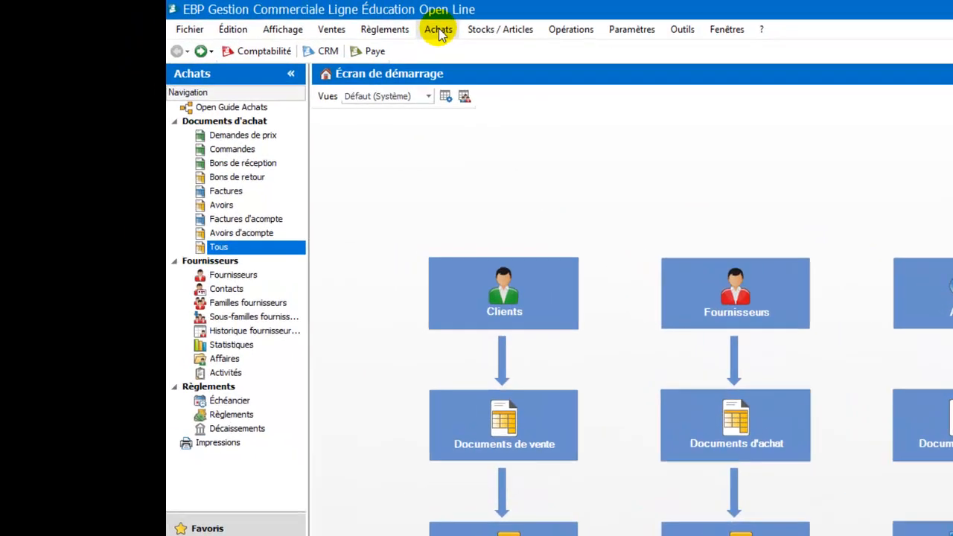
Step: Look through the purchase document printouts to find the one for Commandes, and leave without opening it
left_click(311, 21)
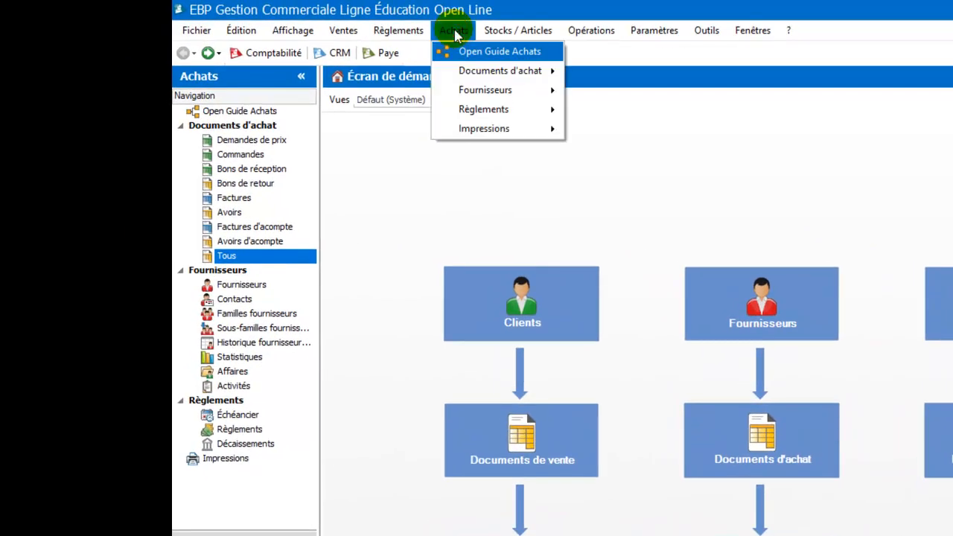
mouse_move(477, 128)
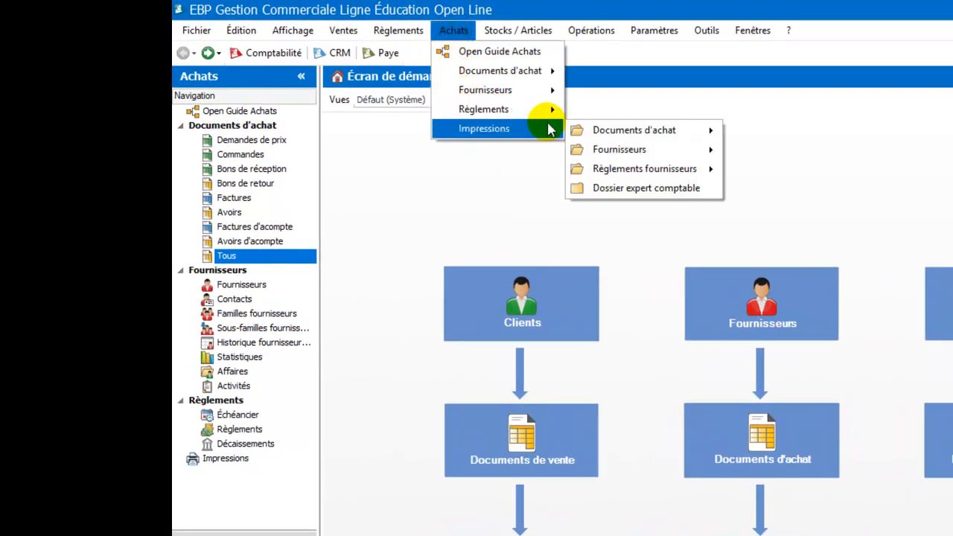
mouse_move(592, 130)
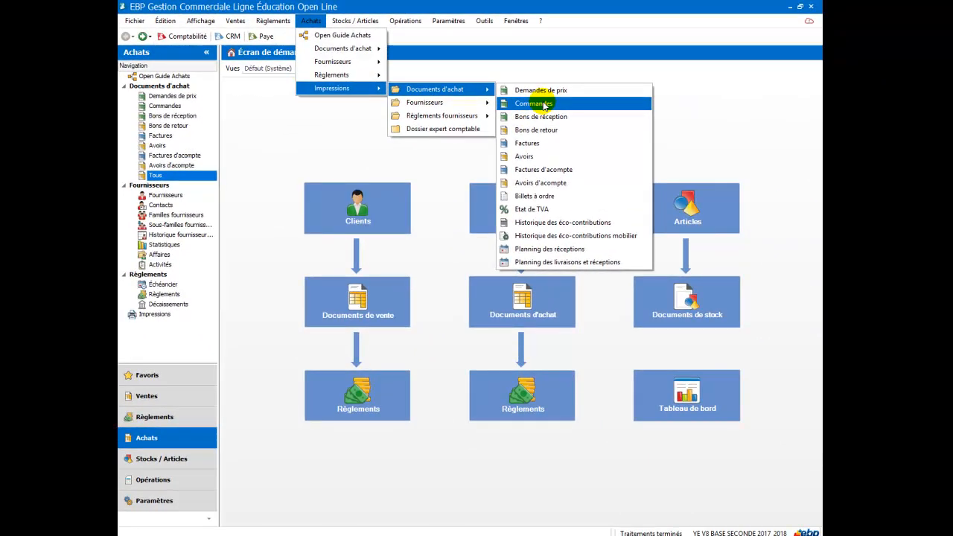
left_click(682, 87)
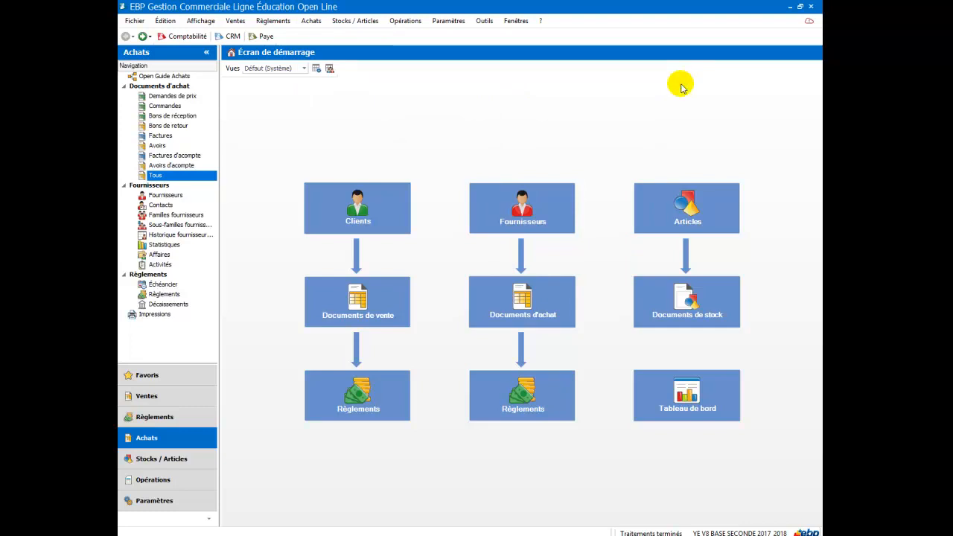